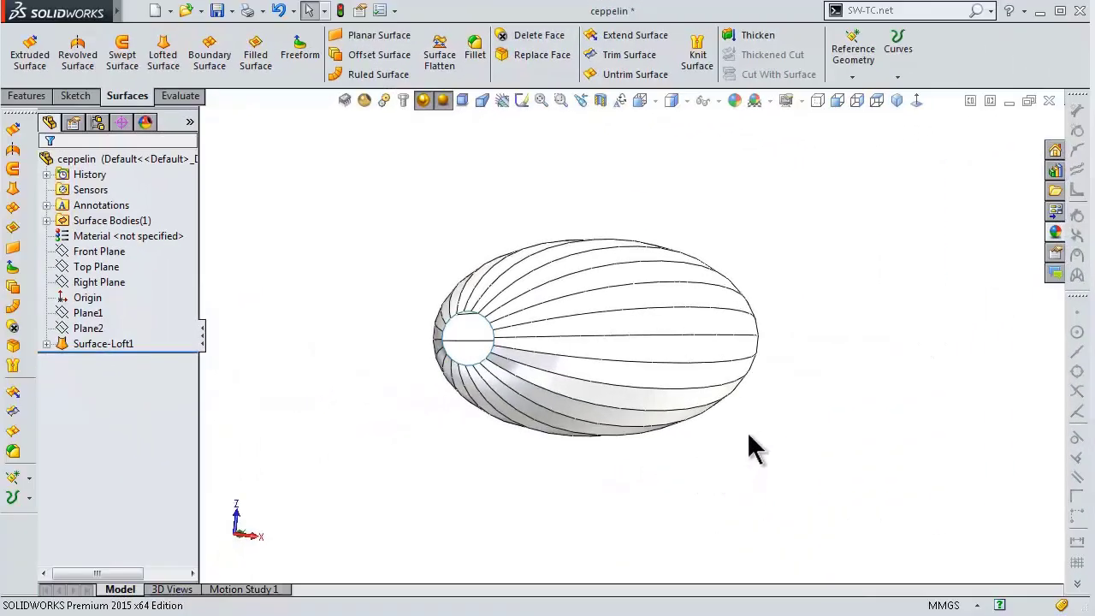
- Turn the zeppelin level and side-on, and select only the Right Plane
{"action": "mouse_move", "coordinate": [748, 447]}
{"action": "middle_mouse_down"}
{"action": "mouse_move", "coordinate": [696, 385]}
{"action": "mouse_move", "coordinate": [646, 413]}
{"action": "middle_mouse_up"}
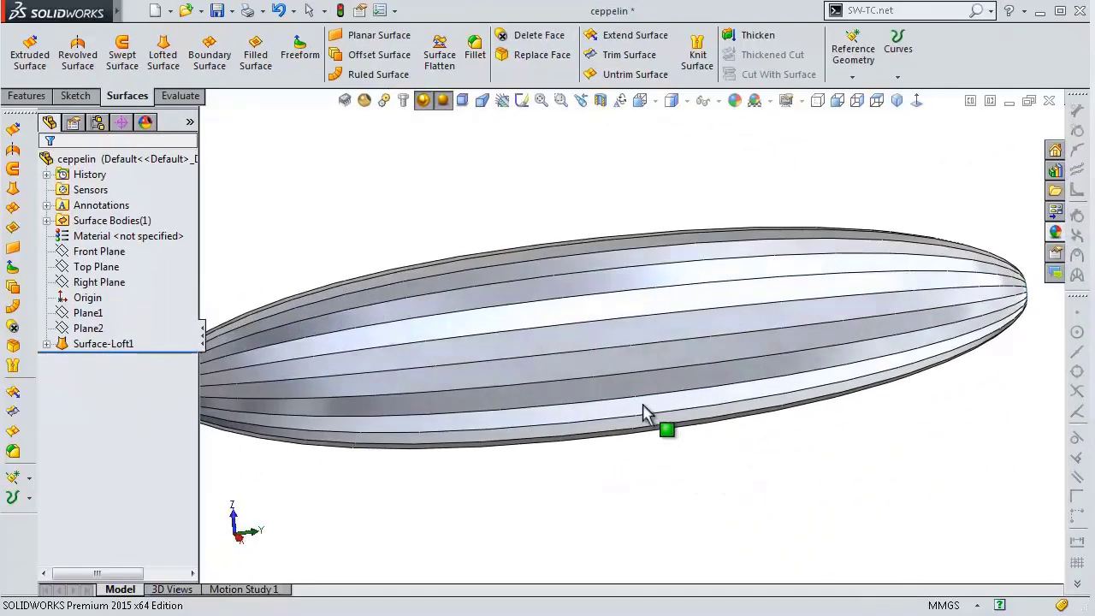
{"action": "mouse_move", "coordinate": [806, 220]}
{"action": "middle_mouse_down"}
{"action": "mouse_move", "coordinate": [704, 325]}
{"action": "mouse_move", "coordinate": [709, 367]}
{"action": "middle_mouse_up"}
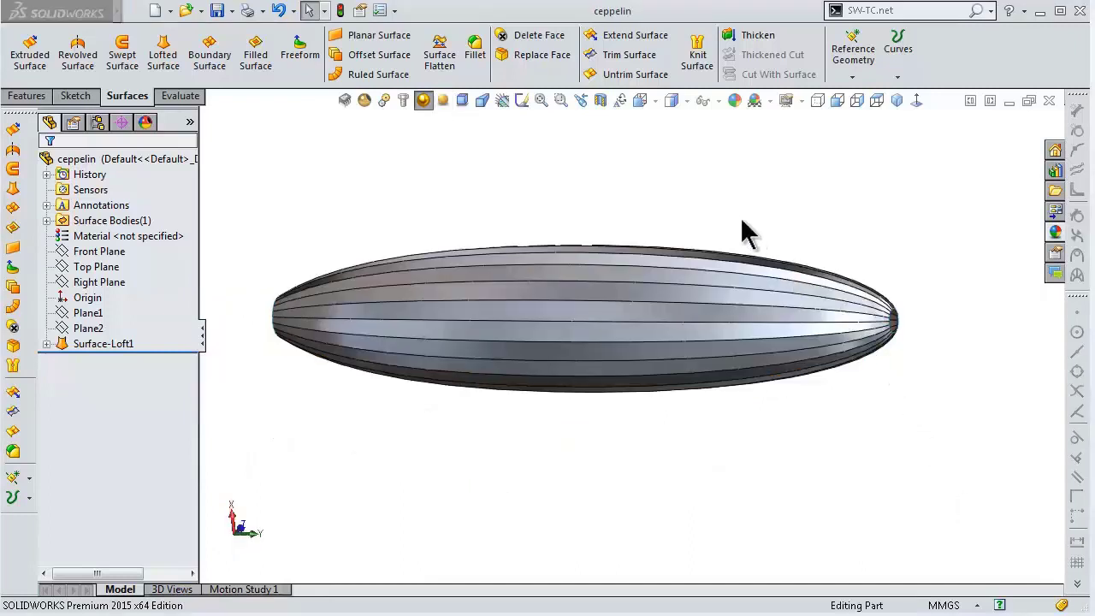
{"action": "middle_click_drag", "start_coordinate": [734, 225], "coordinate": [730, 232]}
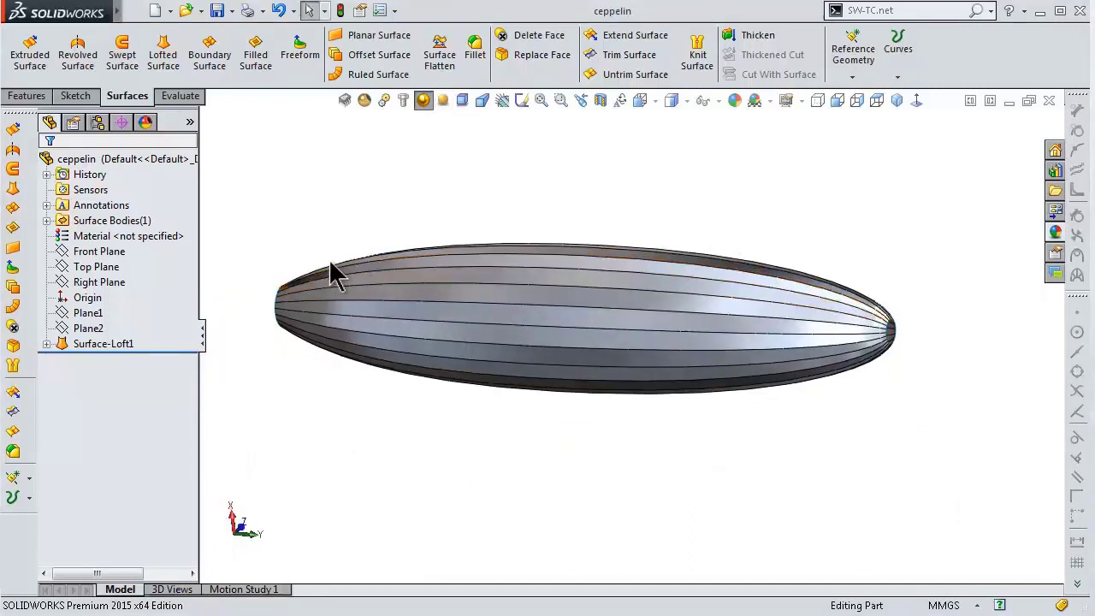
{"action": "left_click", "coordinate": [117, 285]}
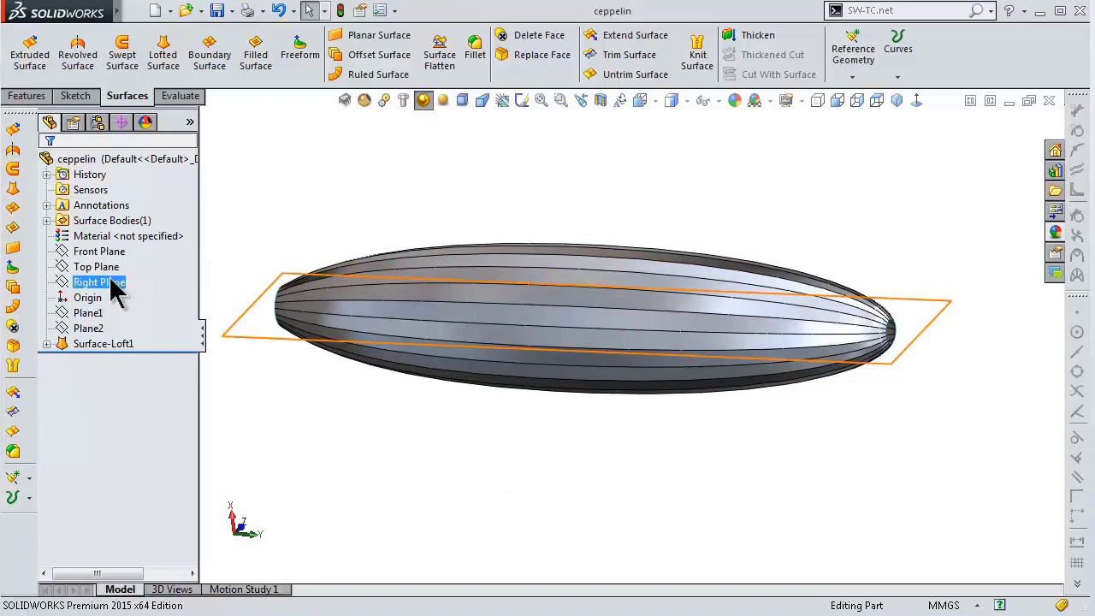
{"action": "left_click", "coordinate": [111, 267], "text": "ctrl"}
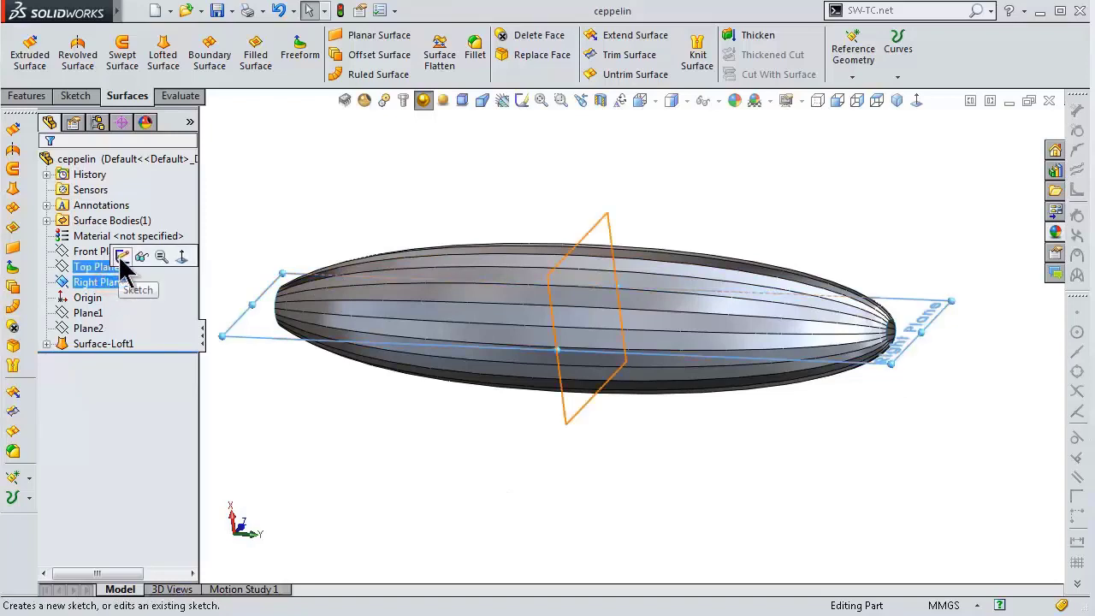
{"action": "left_click", "coordinate": [96, 267], "text": "ctrl"}
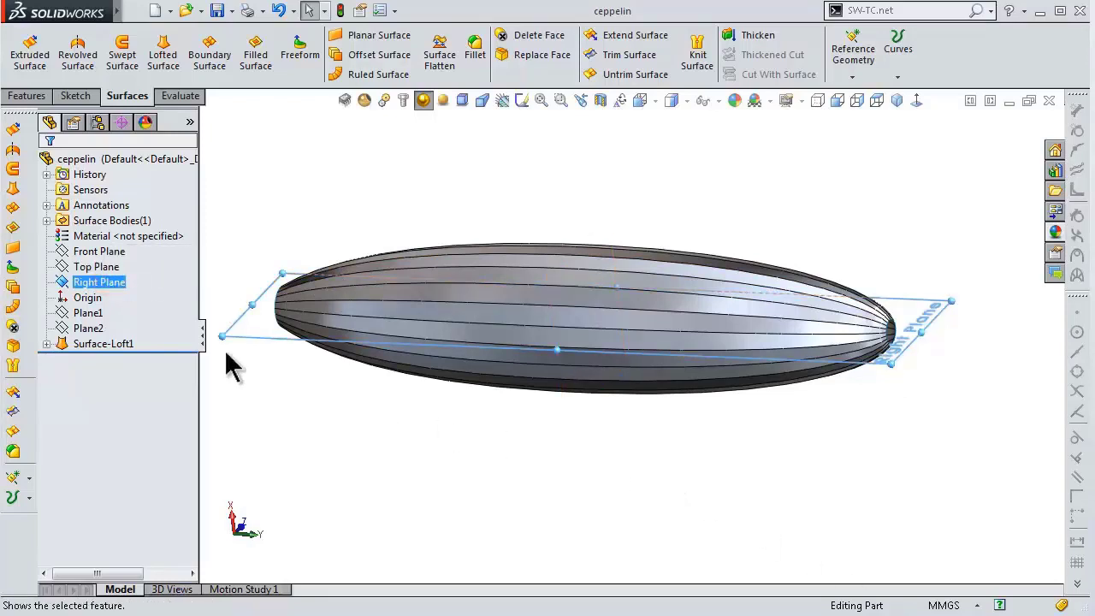
- Open a sketch on the Right Plane, view it Normal To, and zoom to the lower end
{"action": "left_click", "coordinate": [130, 257]}
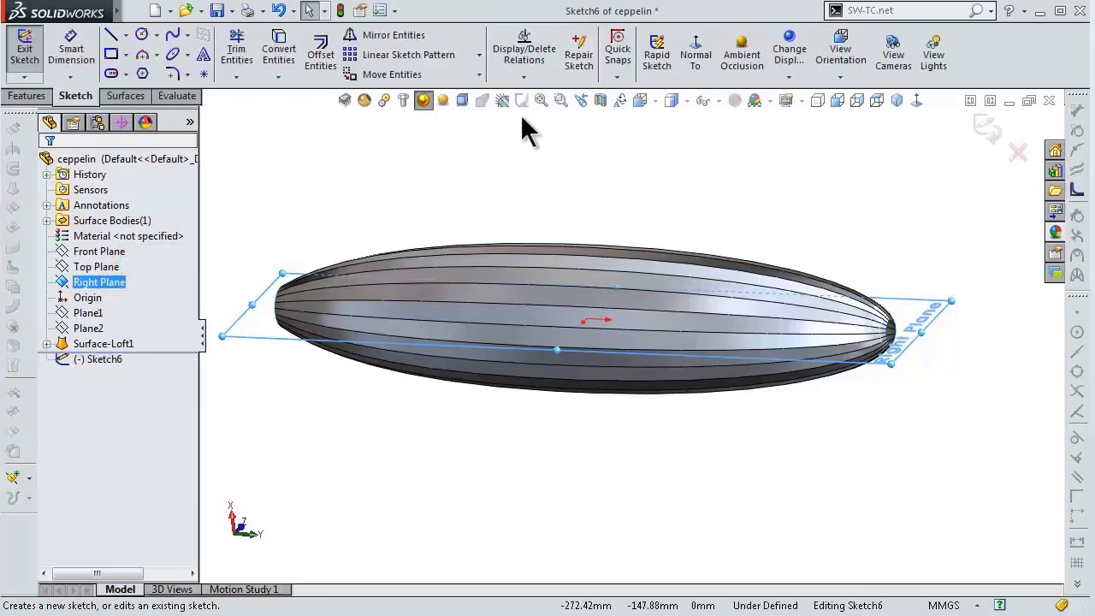
{"action": "left_click", "coordinate": [695, 56]}
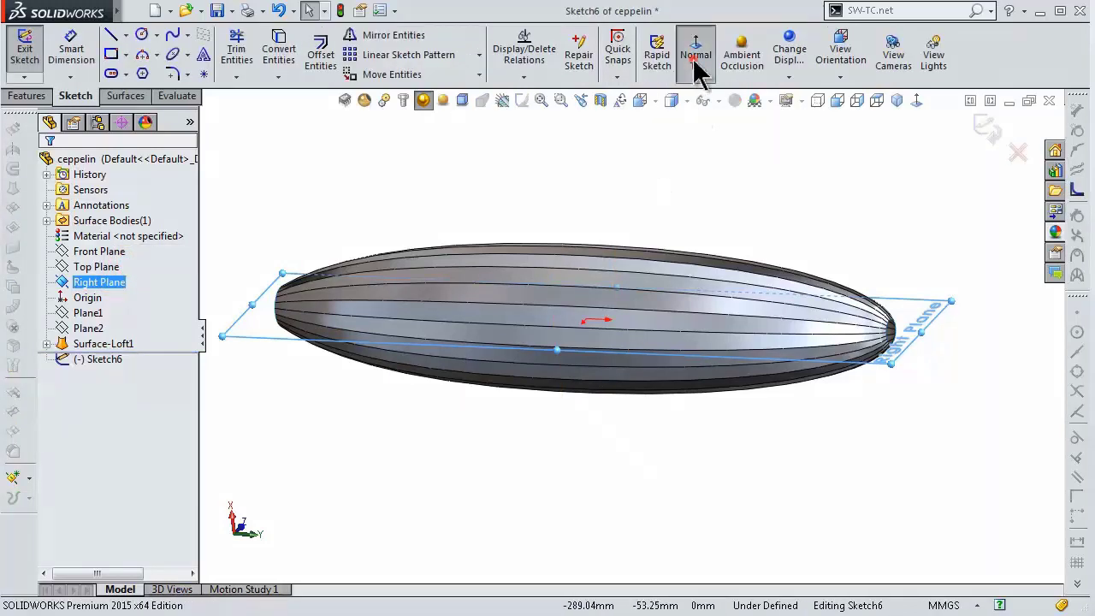
{"action": "scroll", "coordinate": [686, 427], "scroll_direction": "down", "scroll_amount": 1}
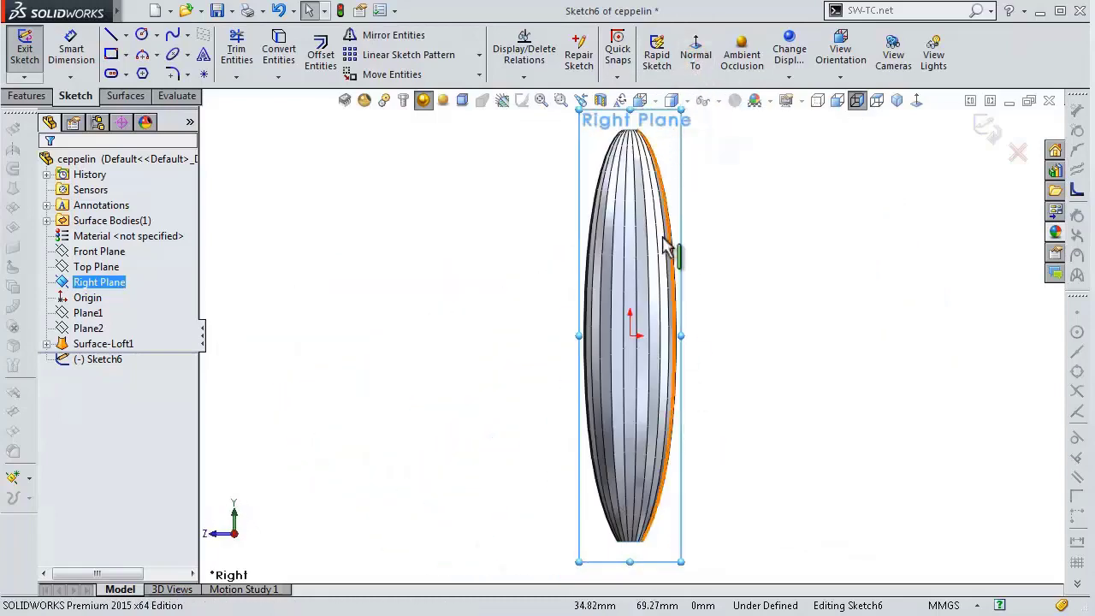
{"action": "scroll", "coordinate": [664, 512], "scroll_direction": "down", "scroll_amount": 1}
{"action": "scroll", "coordinate": [658, 513], "scroll_direction": "down", "scroll_amount": 1}
{"action": "scroll", "coordinate": [648, 518], "scroll_direction": "down", "scroll_amount": 1}
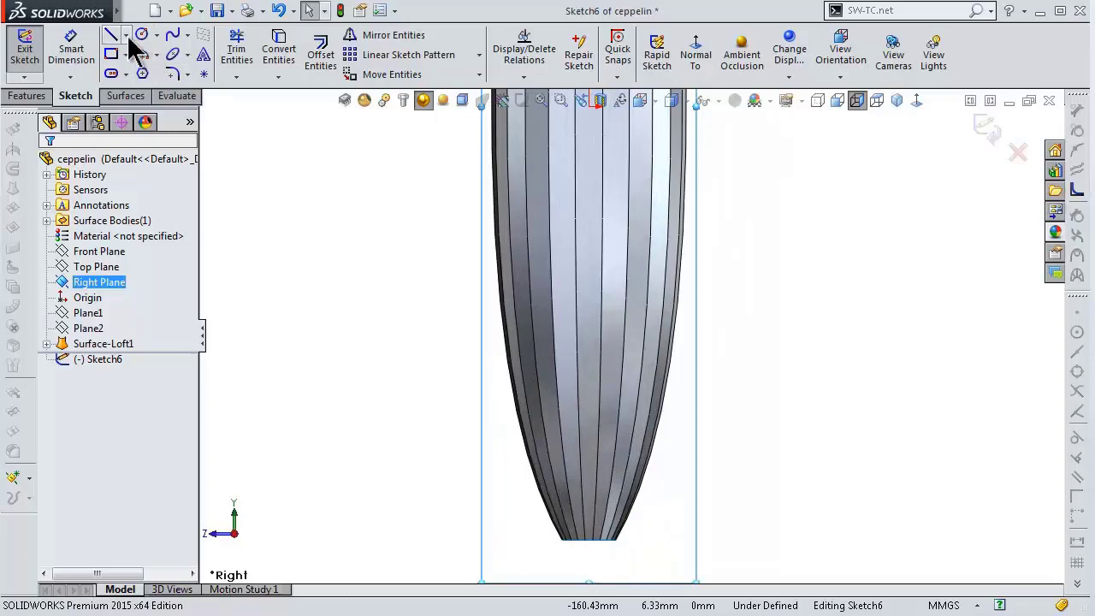
- Place sketch points just beyond the zeppelin's open ends
{"action": "left_click", "coordinate": [205, 75]}
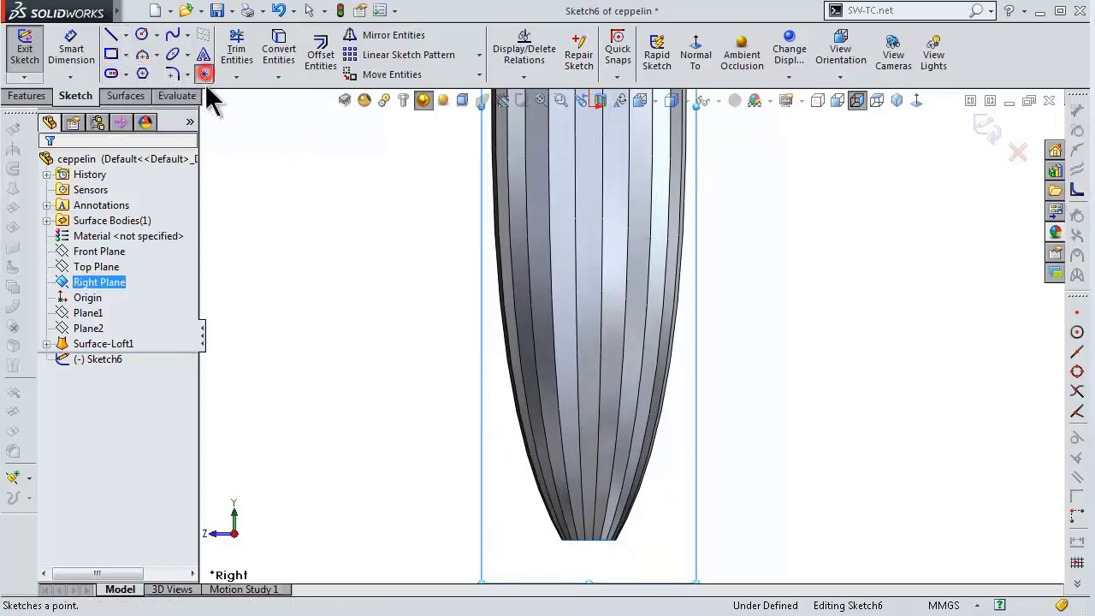
{"action": "middle_click_drag", "start_coordinate": [587, 525], "coordinate": [630, 454], "text": "ctrl"}
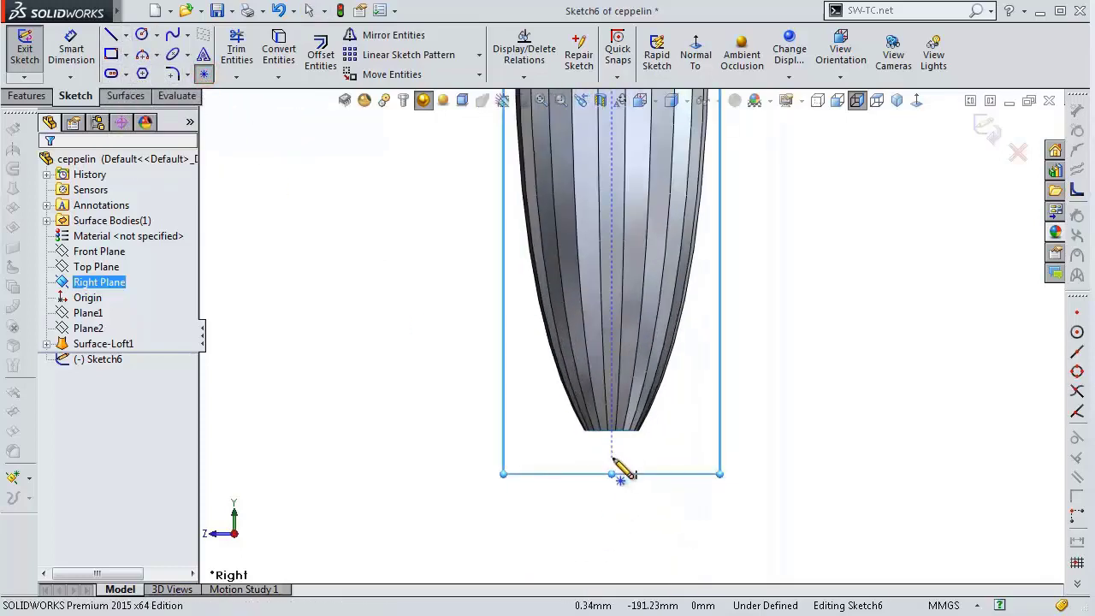
{"action": "left_click", "coordinate": [612, 471]}
{"action": "scroll", "coordinate": [727, 325], "scroll_direction": "up", "scroll_amount": 5}
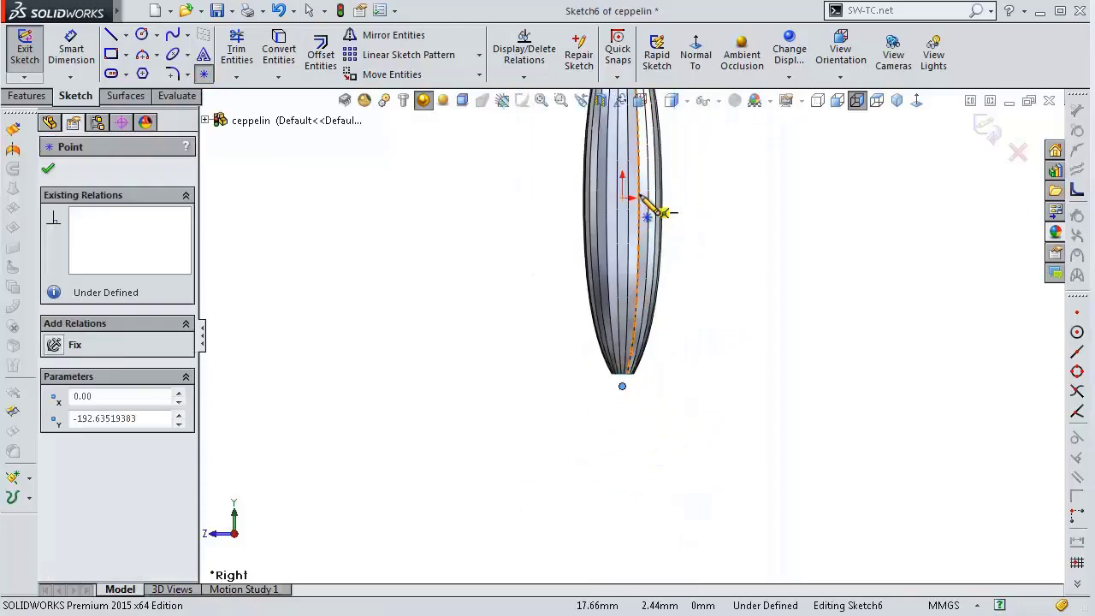
{"action": "scroll", "coordinate": [625, 281], "scroll_direction": "down", "scroll_amount": 2}
{"action": "scroll", "coordinate": [631, 276], "scroll_direction": "down", "scroll_amount": 2}
{"action": "scroll", "coordinate": [609, 341], "scroll_direction": "down", "scroll_amount": 2}
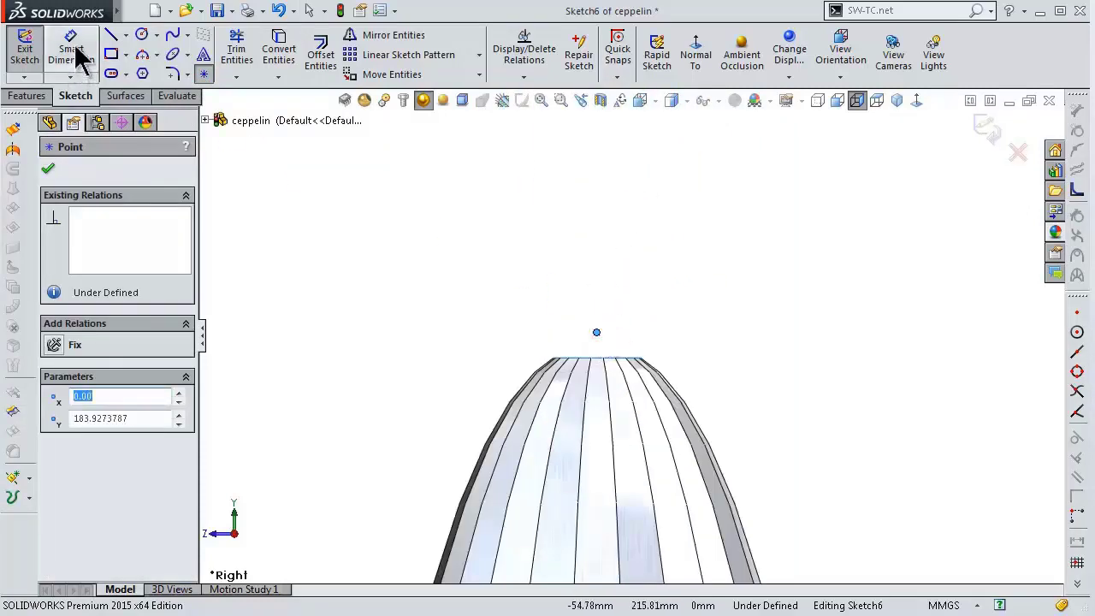
- Dimension the upper point 6.50 mm from the top end's opening edge
{"action": "left_click", "coordinate": [71, 49]}
{"action": "scroll", "coordinate": [589, 325], "scroll_direction": "down", "scroll_amount": 2}
{"action": "left_click", "coordinate": [498, 348]}
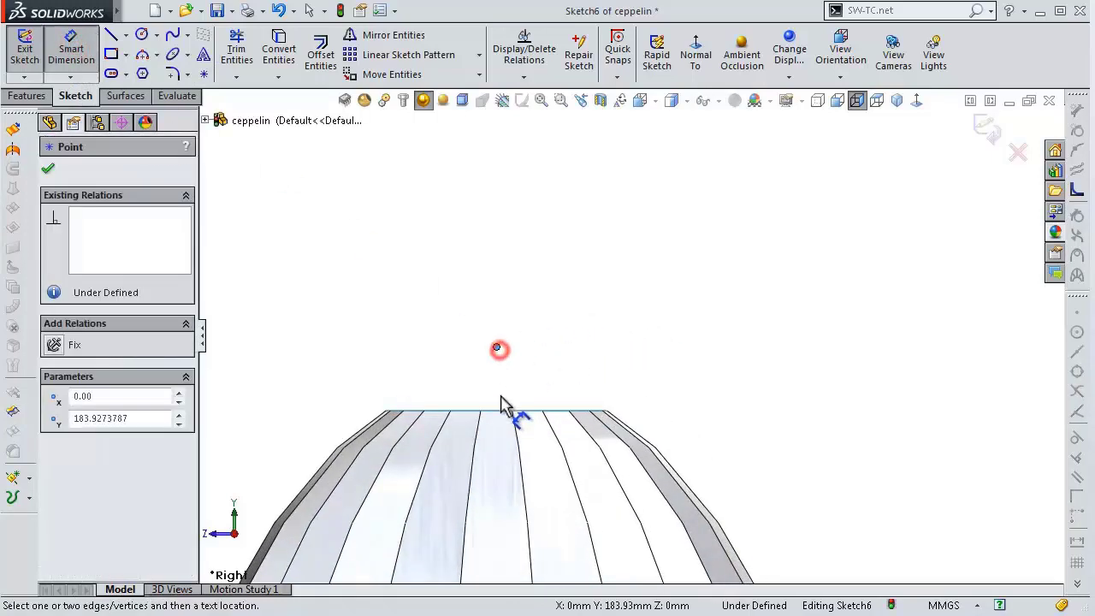
{"action": "left_click", "coordinate": [505, 411]}
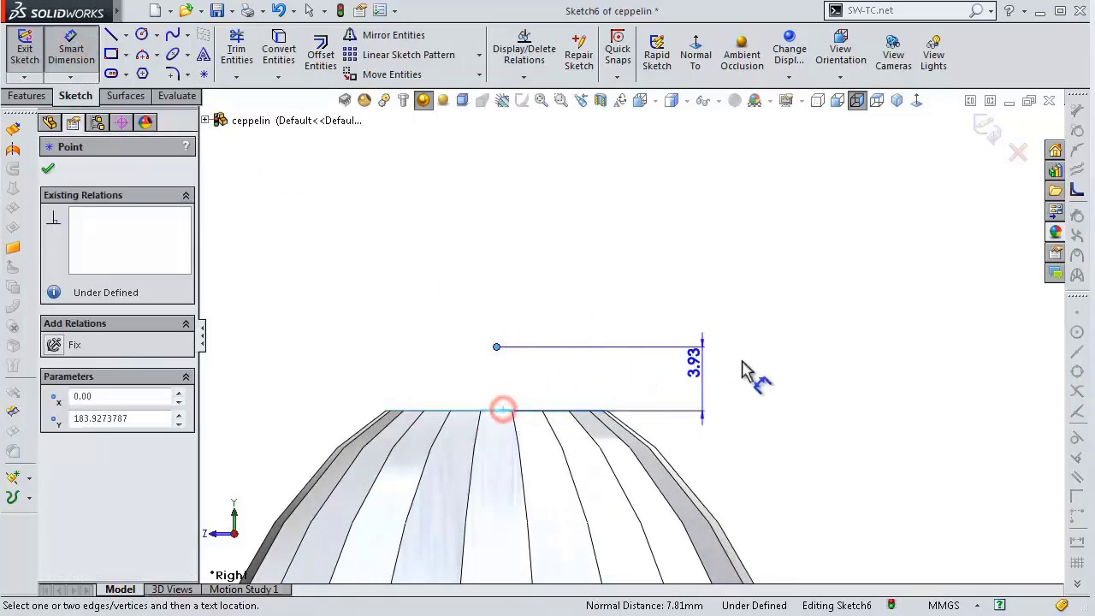
{"action": "left_click", "coordinate": [756, 373]}
{"action": "type", "text": "6"}
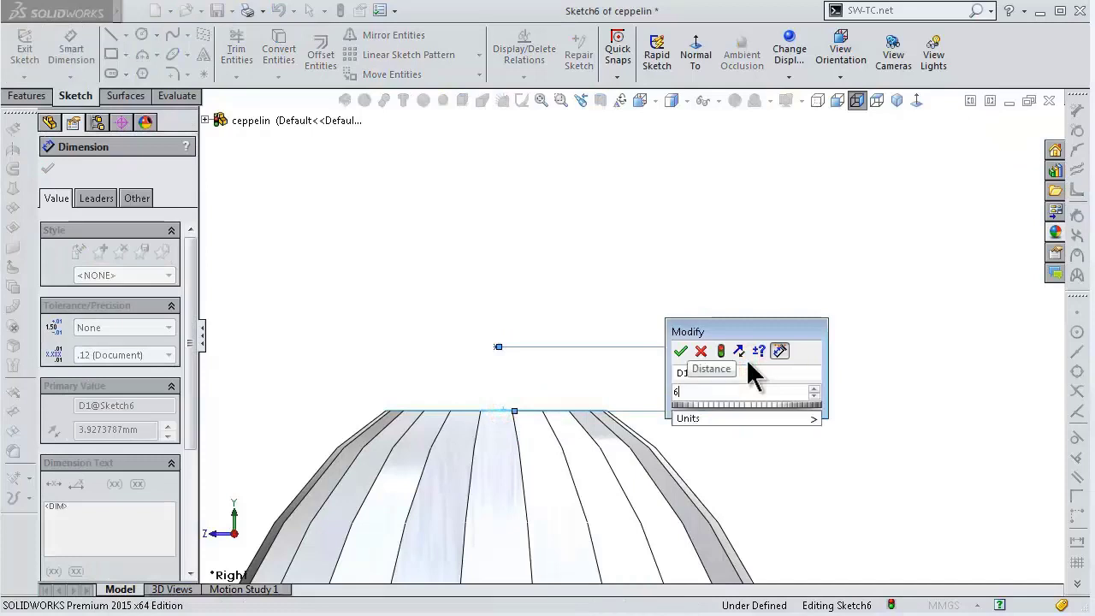
{"action": "type", "text": ".5"}
{"action": "key", "text": "Return"}
{"action": "left_click", "coordinate": [434, 256]}
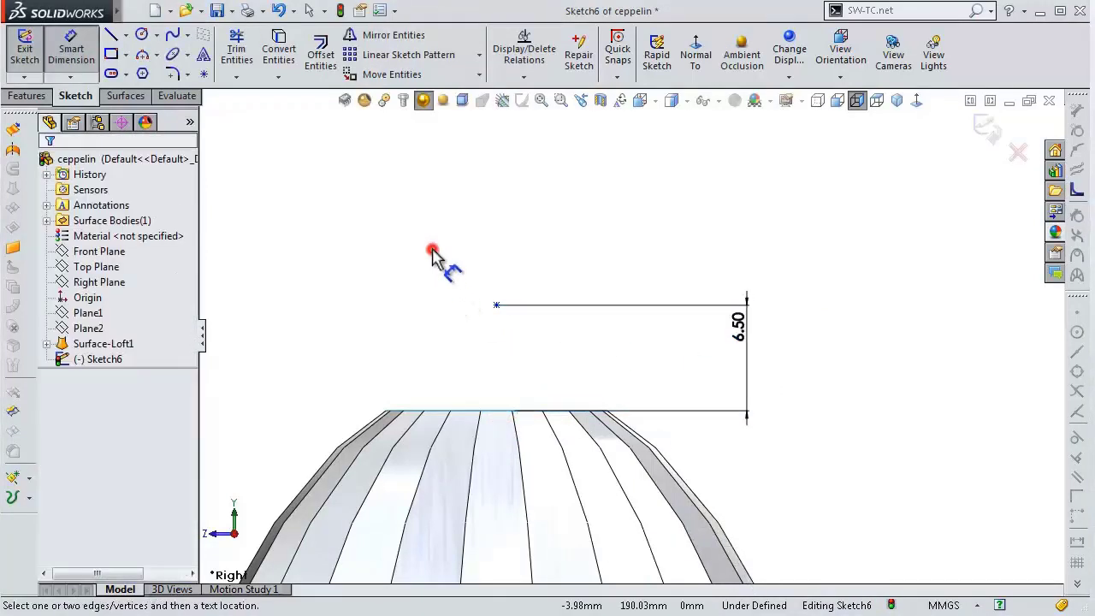
{"action": "scroll", "coordinate": [598, 398], "scroll_direction": "up", "scroll_amount": 3}
{"action": "scroll", "coordinate": [599, 393], "scroll_direction": "up", "scroll_amount": 3}
{"action": "mouse_move", "coordinate": [598, 392]}
{"action": "middle_mouse_down"}
{"action": "mouse_move", "coordinate": [596, 162]}
{"action": "mouse_move", "coordinate": [679, 425]}
{"action": "middle_mouse_up"}
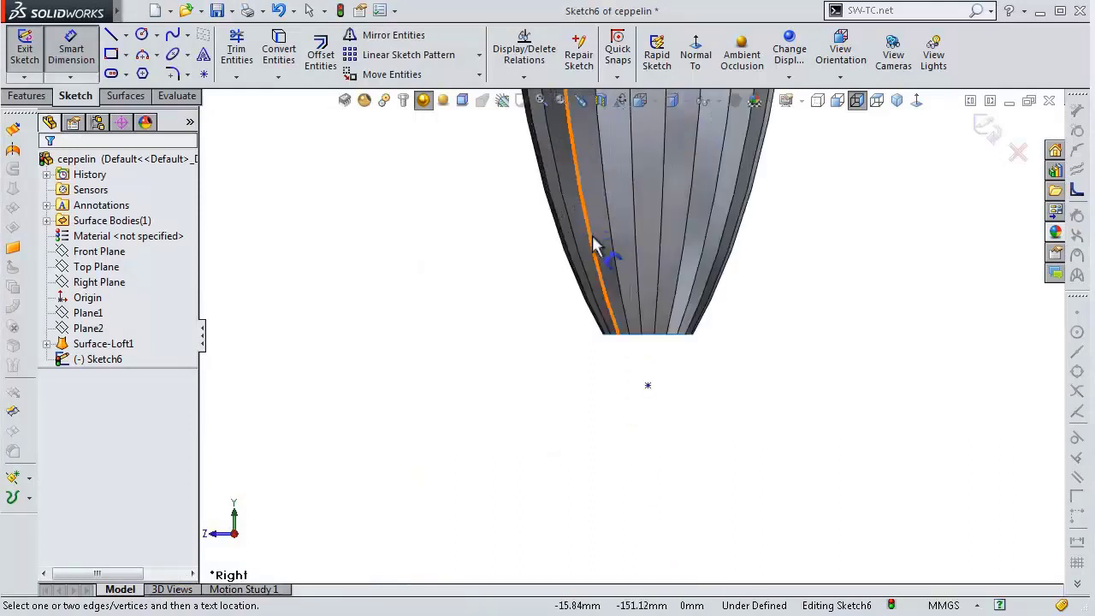
- Dimension the lower point 22 mm from the lower end's opening edge
{"action": "left_click", "coordinate": [634, 435]}
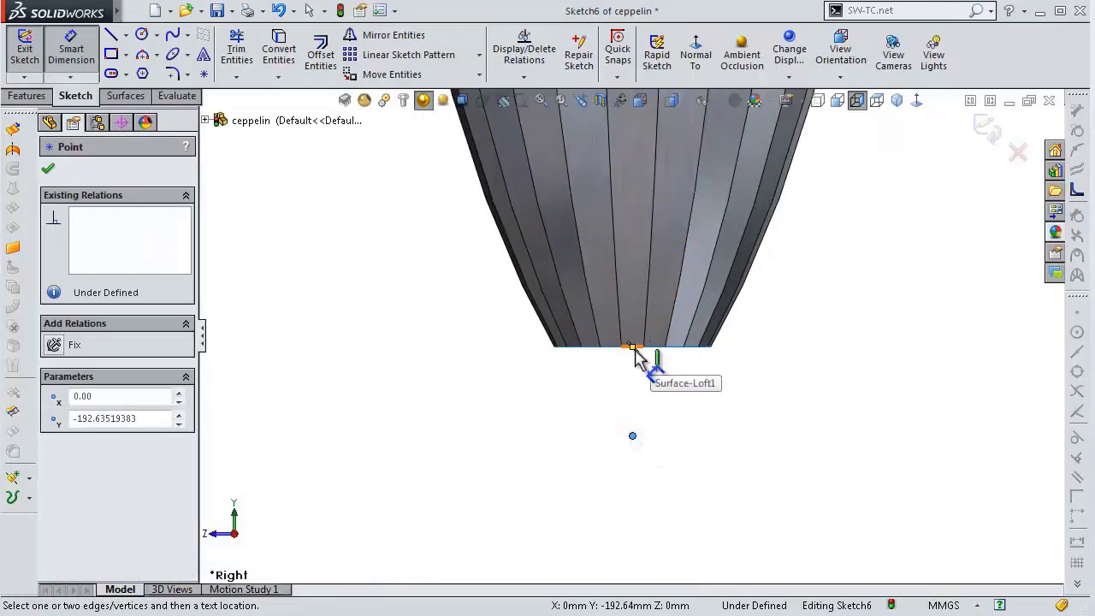
{"action": "left_click", "coordinate": [635, 347]}
{"action": "left_click", "coordinate": [503, 361]}
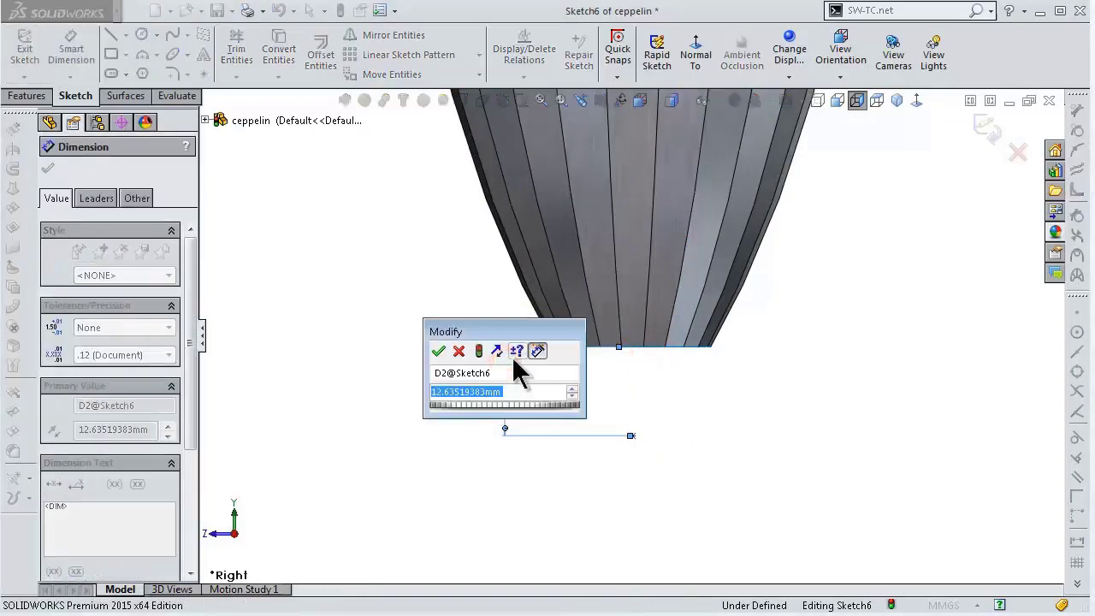
{"action": "type", "text": "22"}
{"action": "key", "text": "Return"}
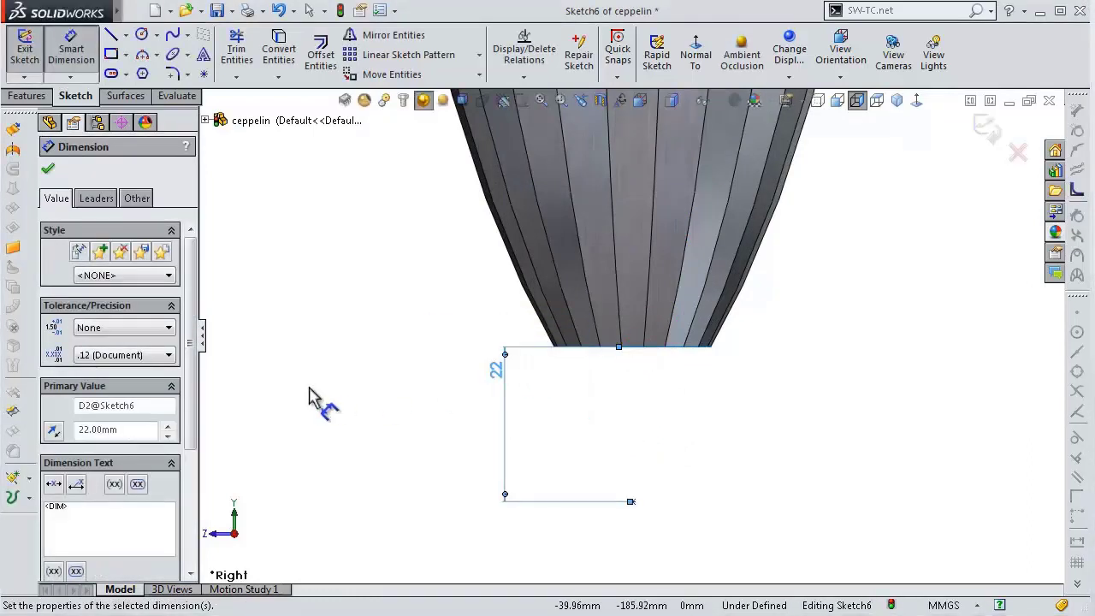
{"action": "left_click", "coordinate": [309, 390]}
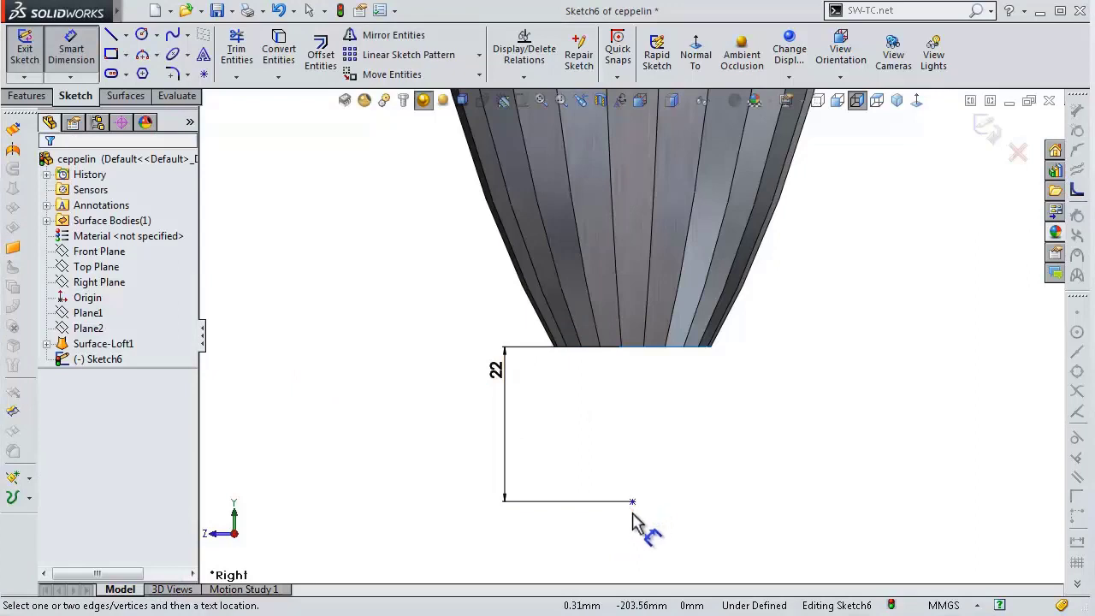
{"action": "key", "text": "Escape"}
- Make the lower sketch point vertical with the origin
{"action": "left_click", "coordinate": [633, 505]}
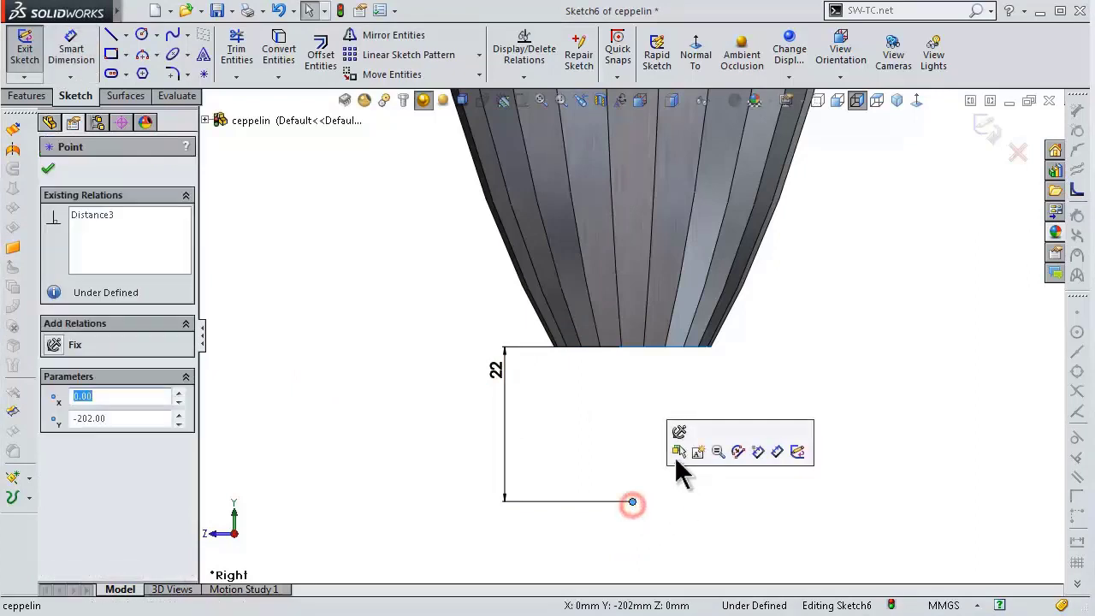
{"action": "scroll", "coordinate": [661, 240], "scroll_direction": "up", "scroll_amount": 3}
{"action": "scroll", "coordinate": [672, 237], "scroll_direction": "up", "scroll_amount": 3}
{"action": "scroll", "coordinate": [667, 167], "scroll_direction": "up", "scroll_amount": 2}
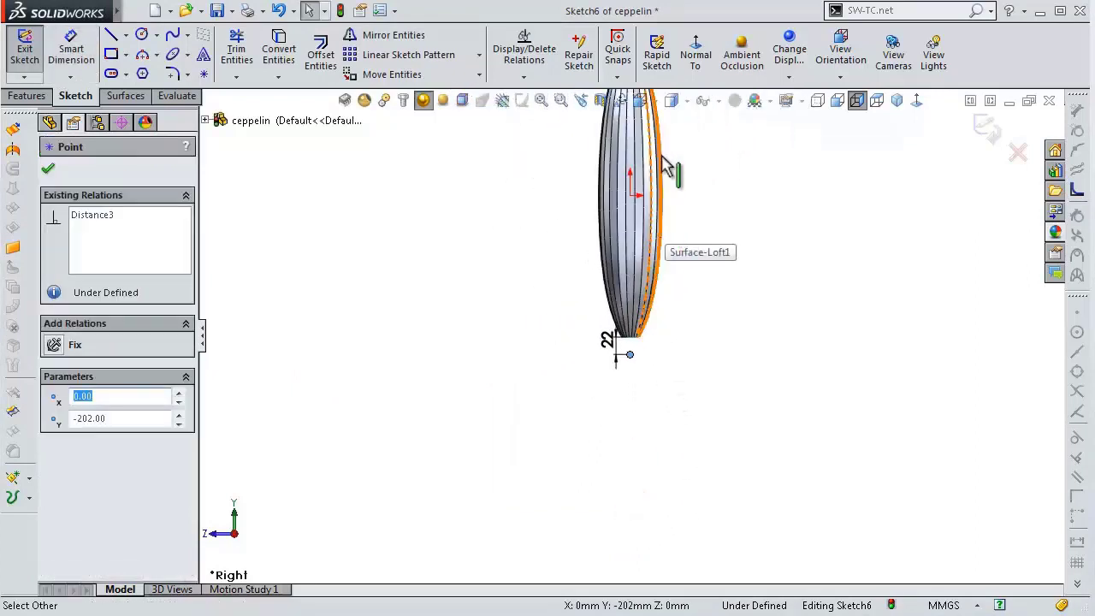
{"action": "left_click", "coordinate": [631, 197], "text": "ctrl"}
{"action": "left_click", "coordinate": [695, 129]}
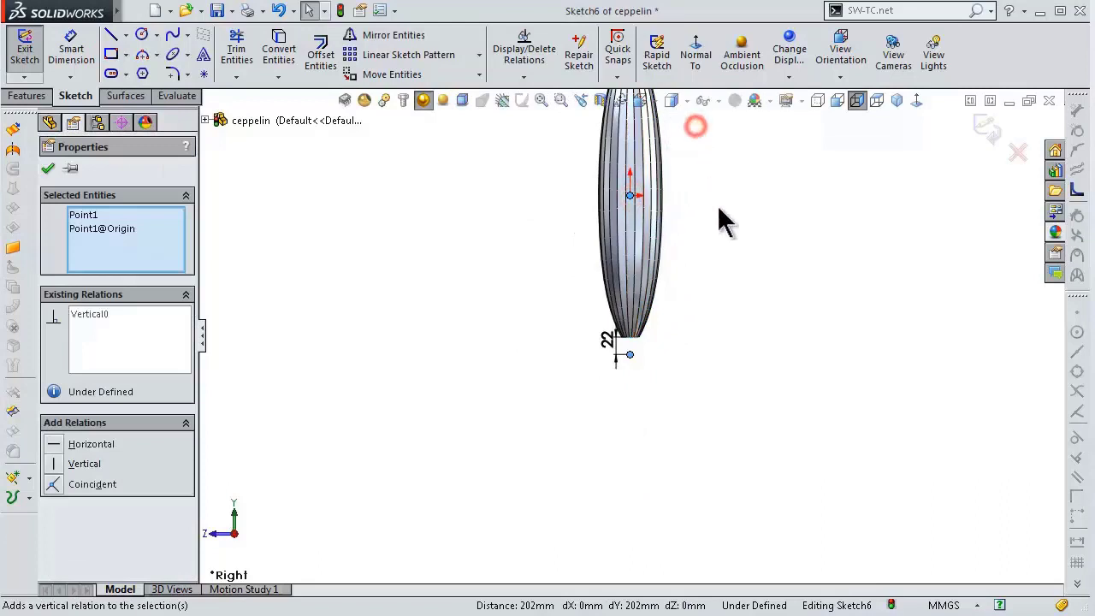
{"action": "left_click", "coordinate": [716, 204]}
- Make the nose point vertical with the origin, fully defining Sketch6
{"action": "scroll", "coordinate": [684, 225], "scroll_direction": "down", "scroll_amount": 2}
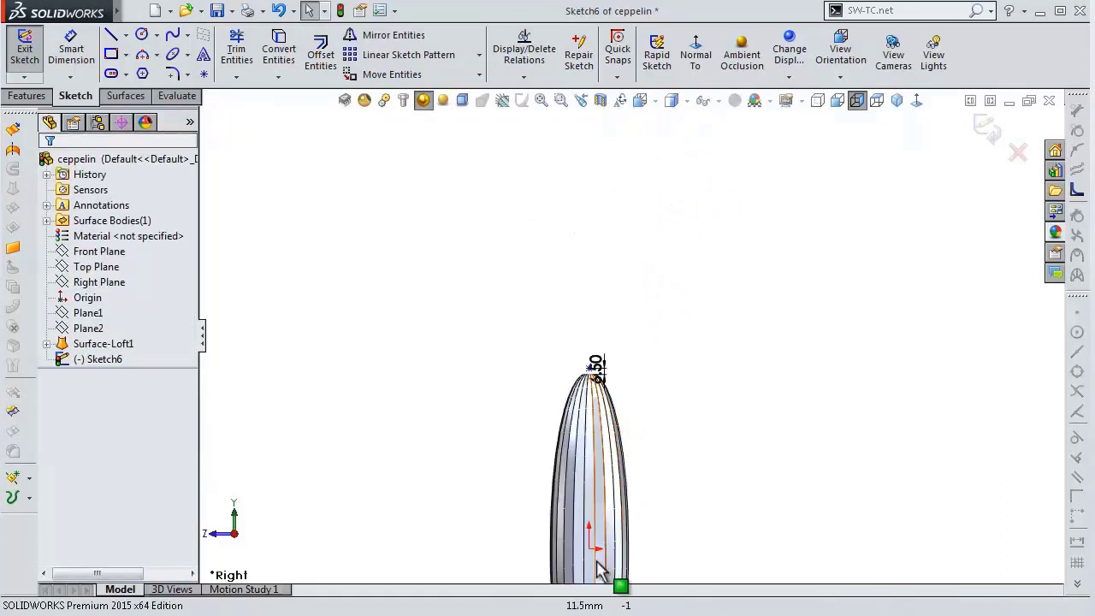
{"action": "scroll", "coordinate": [590, 368], "scroll_direction": "down", "scroll_amount": 2}
{"action": "scroll", "coordinate": [575, 366], "scroll_direction": "down", "scroll_amount": 2}
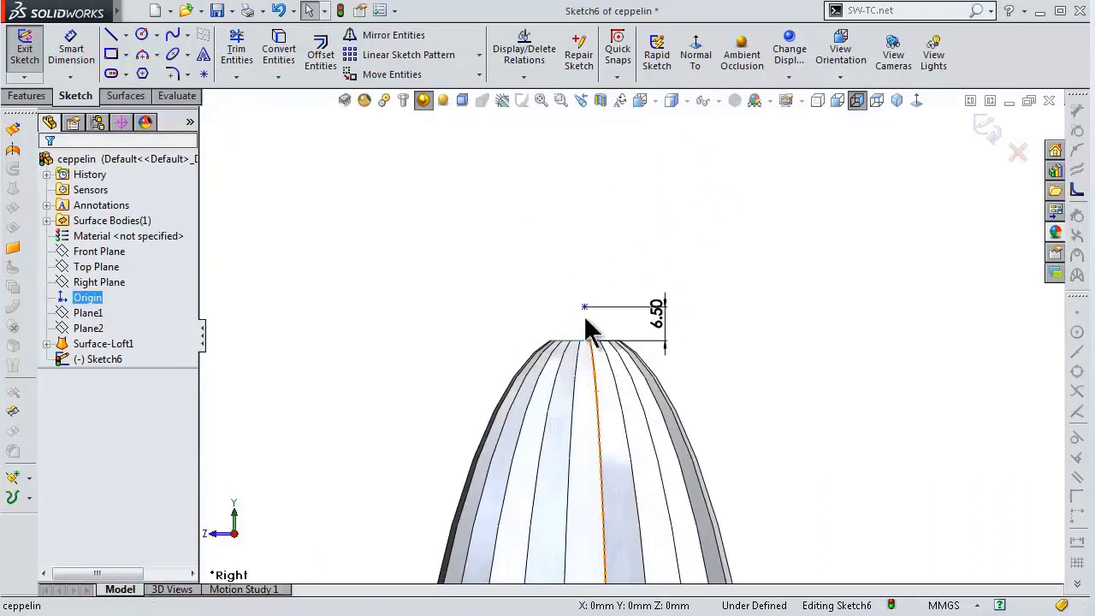
{"action": "left_click", "coordinate": [584, 308], "text": "ctrl"}
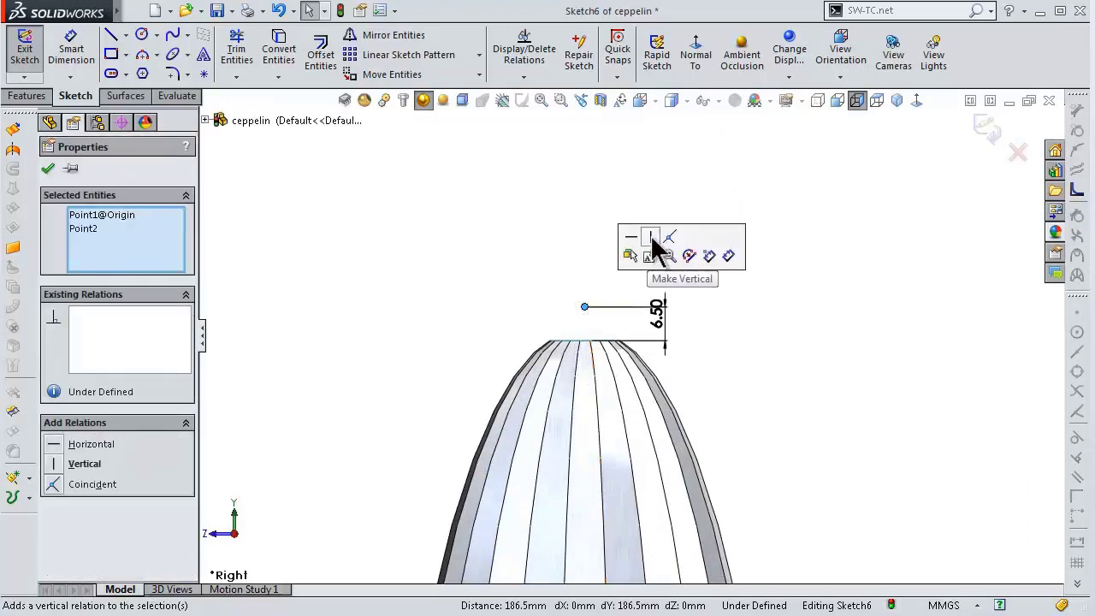
{"action": "left_click", "coordinate": [651, 237]}
{"action": "left_click", "coordinate": [753, 290]}
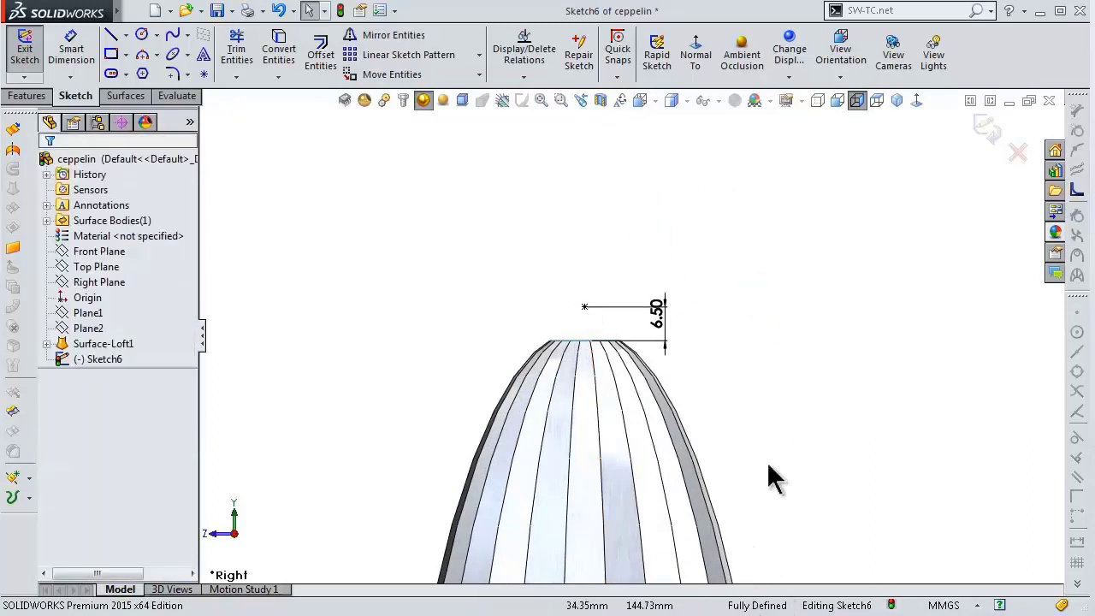
{"action": "scroll", "coordinate": [770, 447], "scroll_direction": "up", "scroll_amount": 3}
{"action": "scroll", "coordinate": [758, 452], "scroll_direction": "up", "scroll_amount": 3}
{"action": "mouse_move", "coordinate": [709, 476]}
{"action": "middle_mouse_down"}
{"action": "mouse_move", "coordinate": [689, 384]}
{"action": "mouse_move", "coordinate": [597, 325]}
{"action": "middle_mouse_up"}
{"action": "scroll", "coordinate": [579, 447], "scroll_direction": "down", "scroll_amount": 2}
{"action": "scroll", "coordinate": [655, 447], "scroll_direction": "down", "scroll_amount": 2}
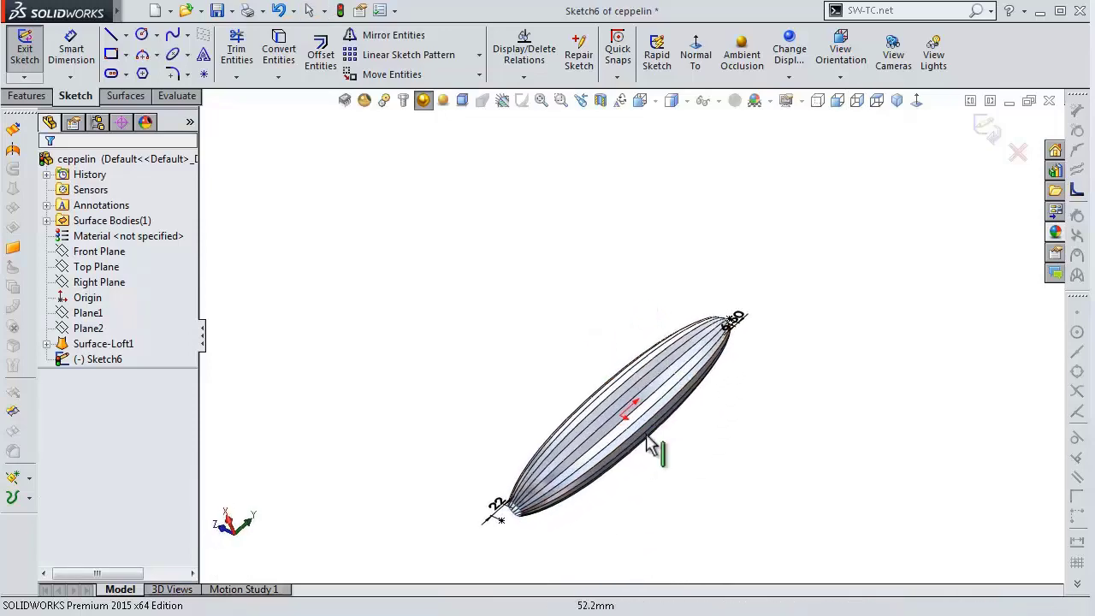
{"action": "scroll", "coordinate": [676, 419], "scroll_direction": "down", "scroll_amount": 3}
- Exit Sketch6 and start a Lofted Surface
{"action": "left_click", "coordinate": [984, 133]}
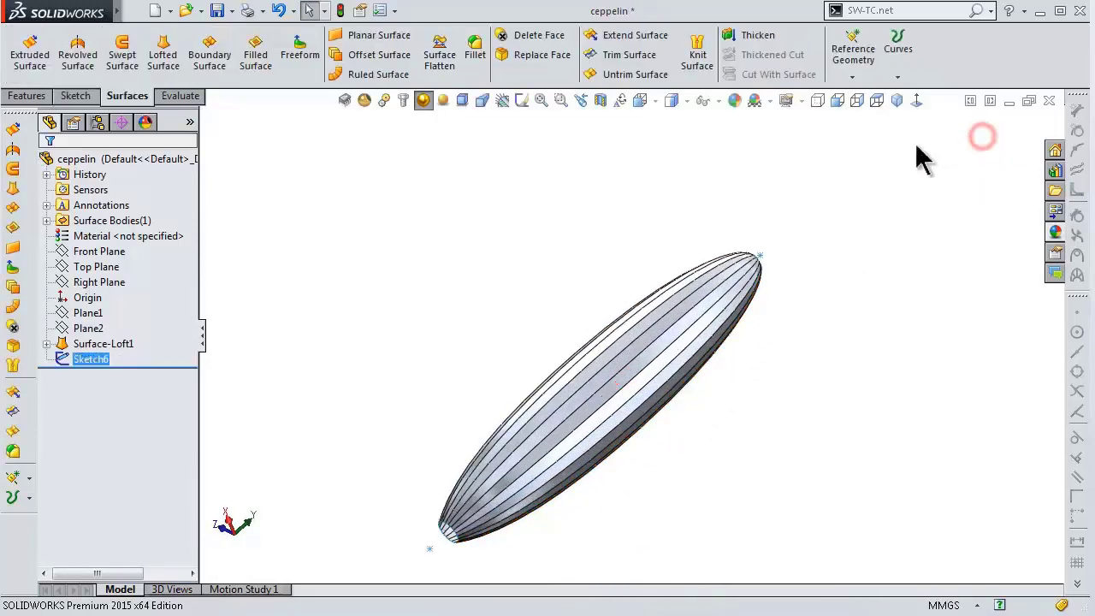
{"action": "left_click", "coordinate": [167, 56]}
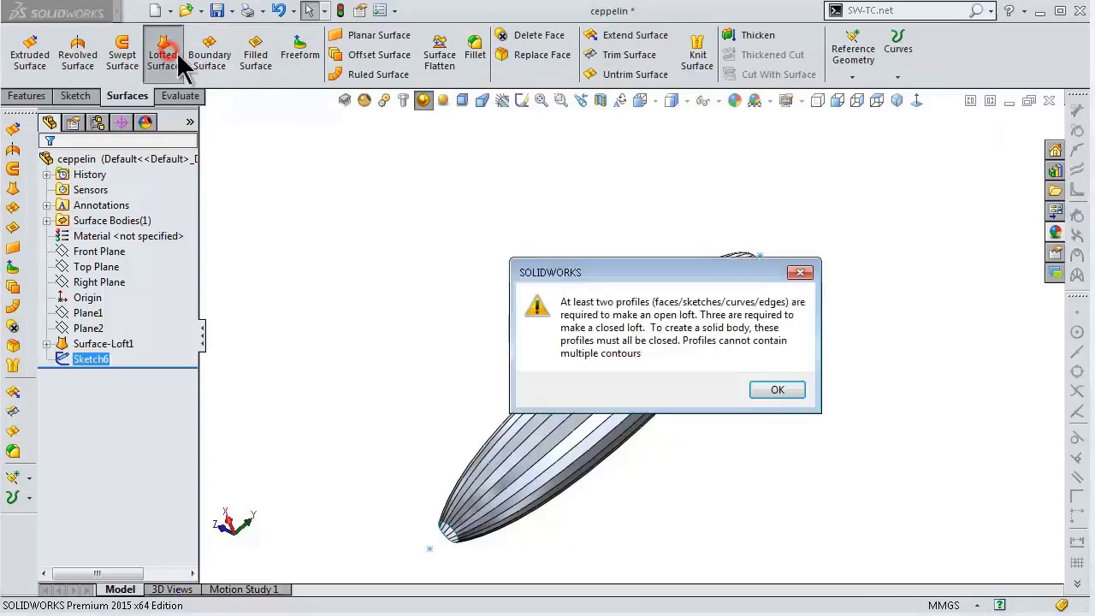
- Dismiss the profile warning and set SelectionManager to Closed Loop for the profiles
{"action": "left_click", "coordinate": [777, 390]}
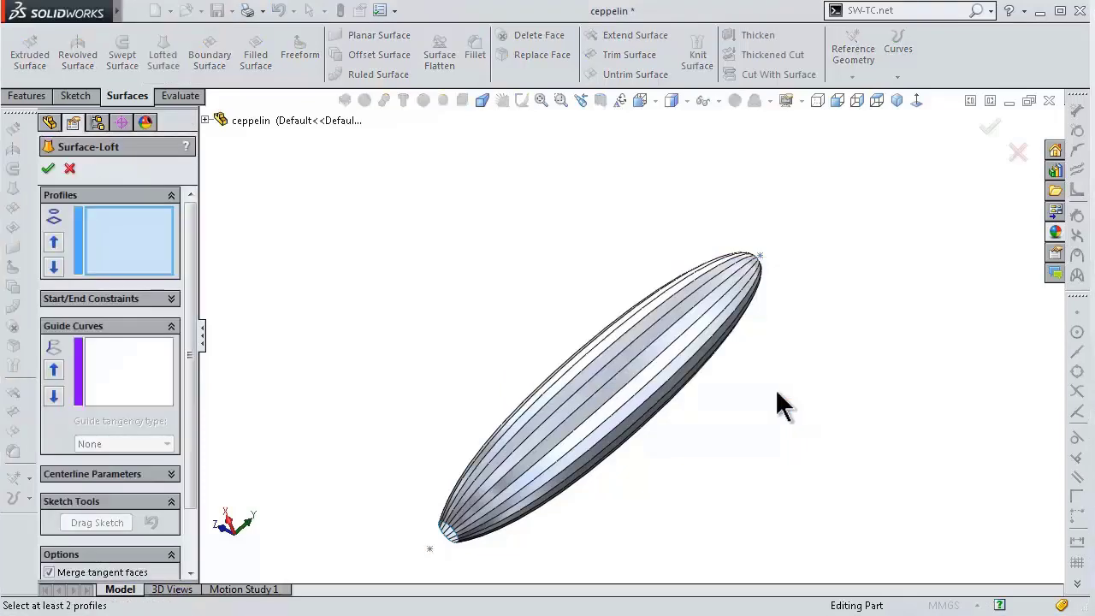
{"action": "middle_click_drag", "start_coordinate": [520, 494], "coordinate": [475, 494]}
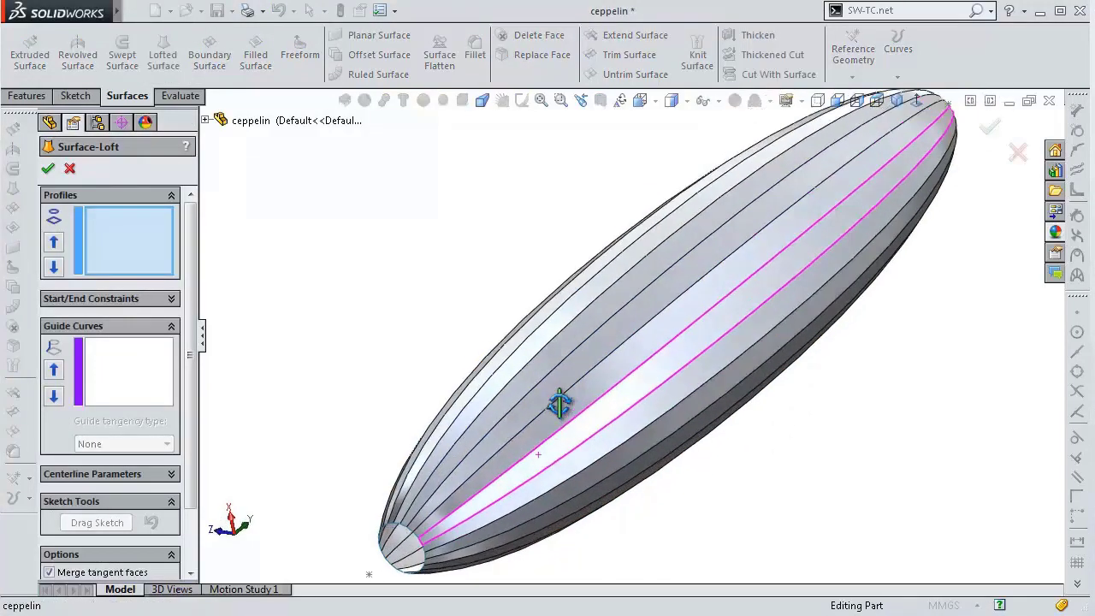
{"action": "scroll", "coordinate": [472, 495], "scroll_direction": "down", "scroll_amount": 3}
{"action": "scroll", "coordinate": [501, 459], "scroll_direction": "down", "scroll_amount": 3}
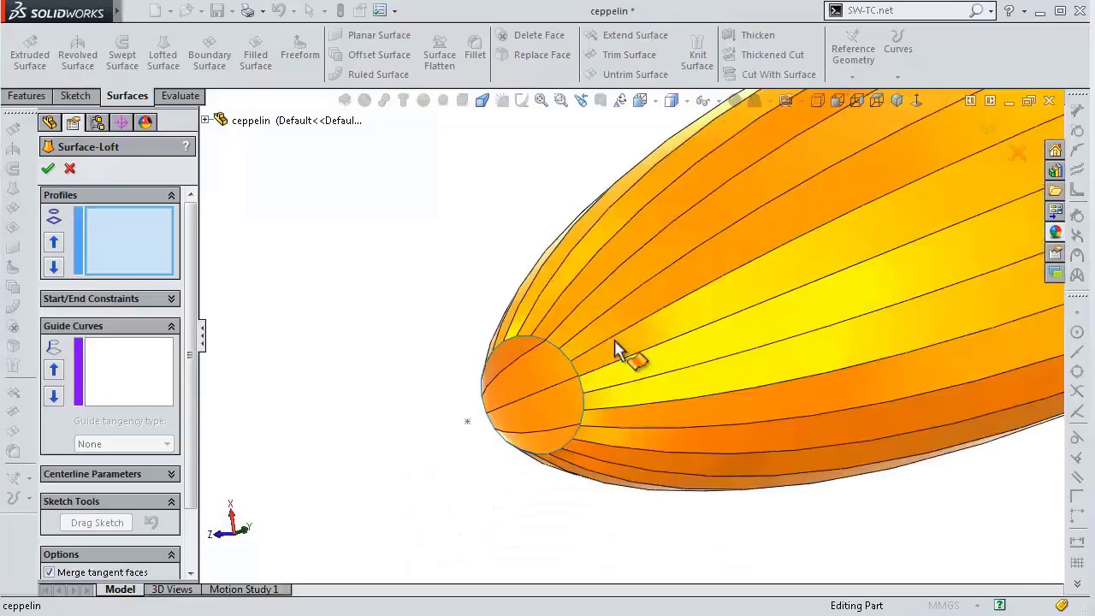
{"action": "scroll", "coordinate": [618, 354], "scroll_direction": "down", "scroll_amount": 2}
{"action": "right_click", "coordinate": [153, 233]}
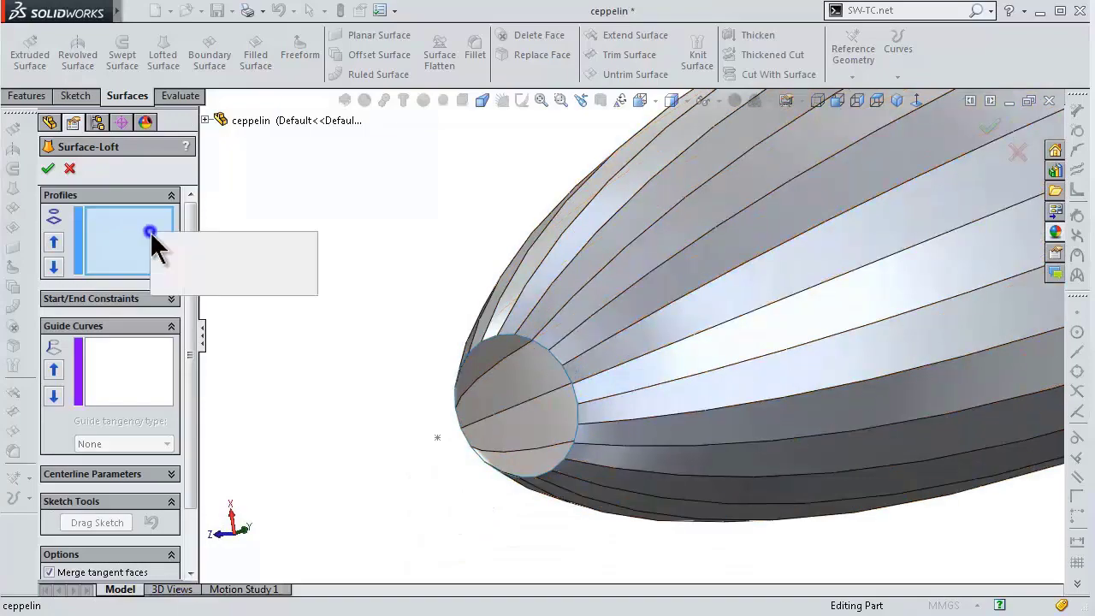
{"action": "left_click", "coordinate": [173, 260]}
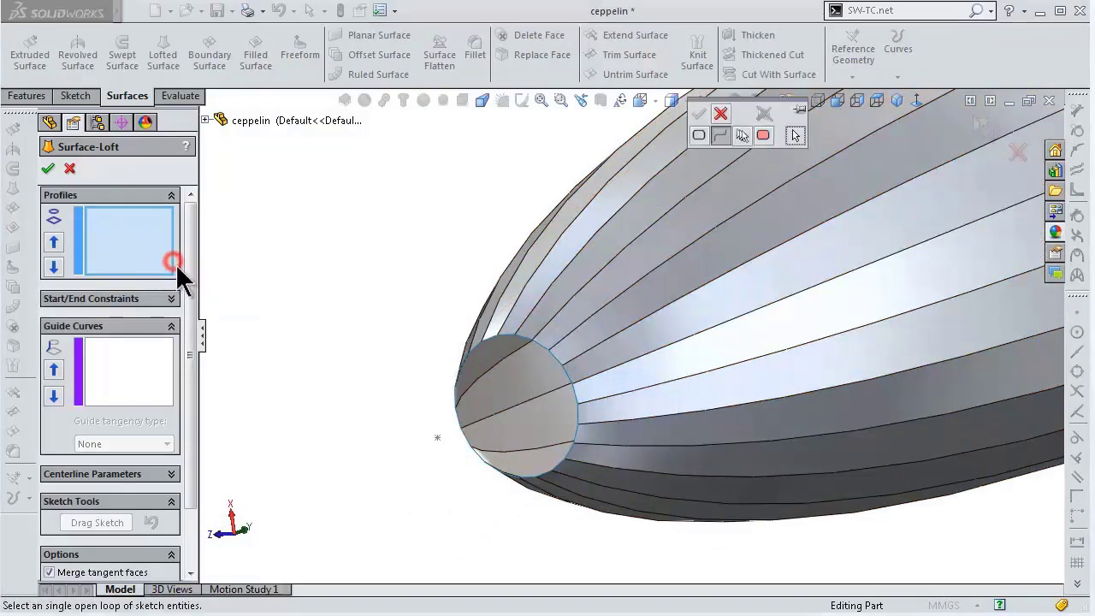
{"action": "left_click", "coordinate": [699, 135]}
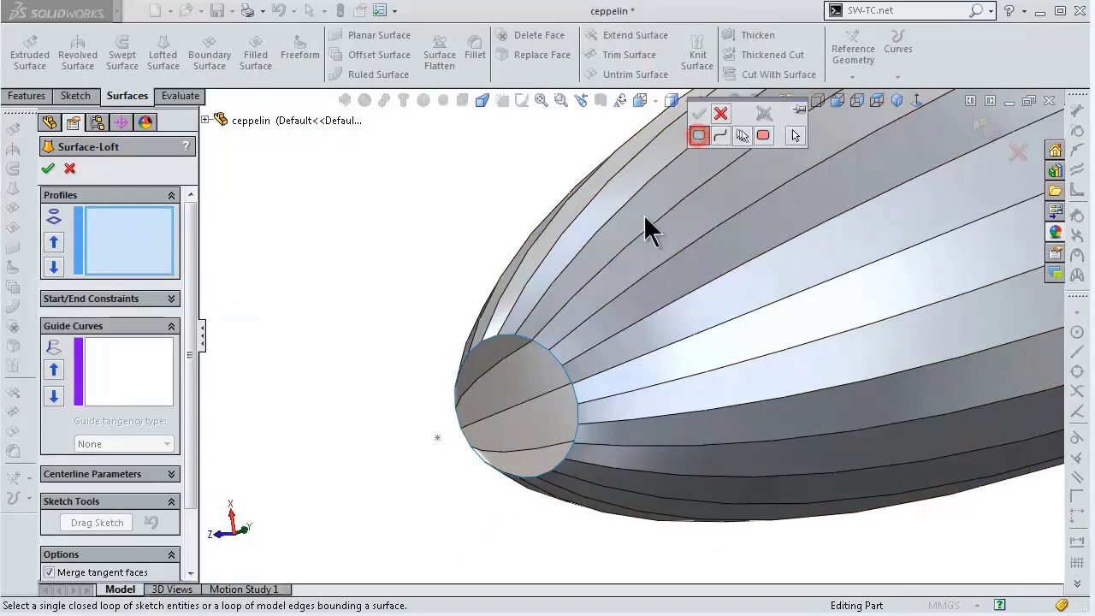
- Loft the end circle to Point1@Sketch6, closing that end into Surface-Loft2
{"action": "left_click", "coordinate": [540, 343]}
{"action": "right_click", "coordinate": [539, 344]}
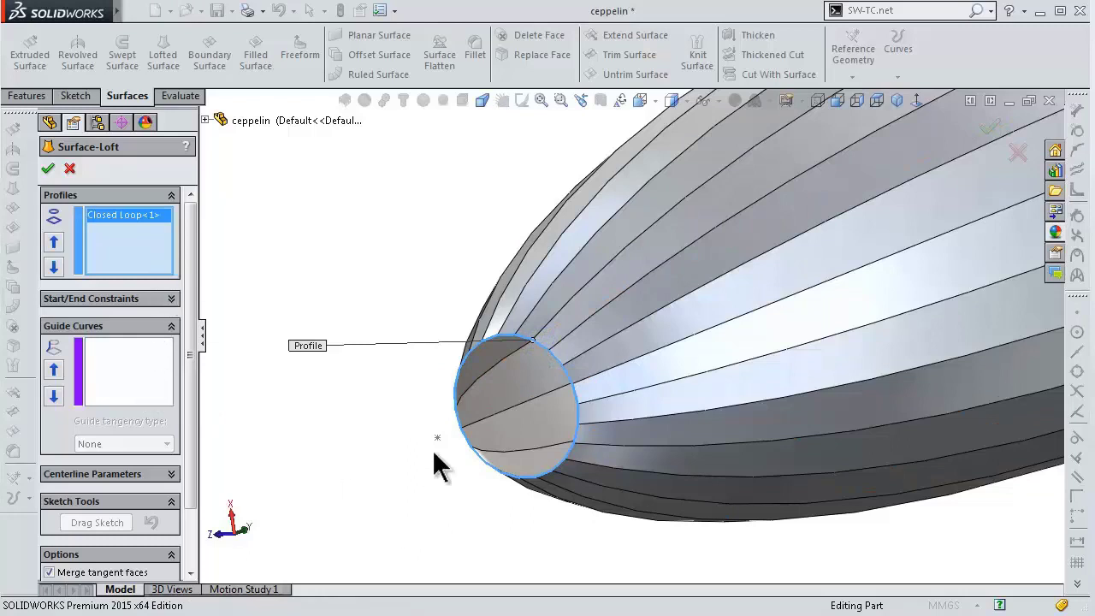
{"action": "left_click", "coordinate": [437, 438]}
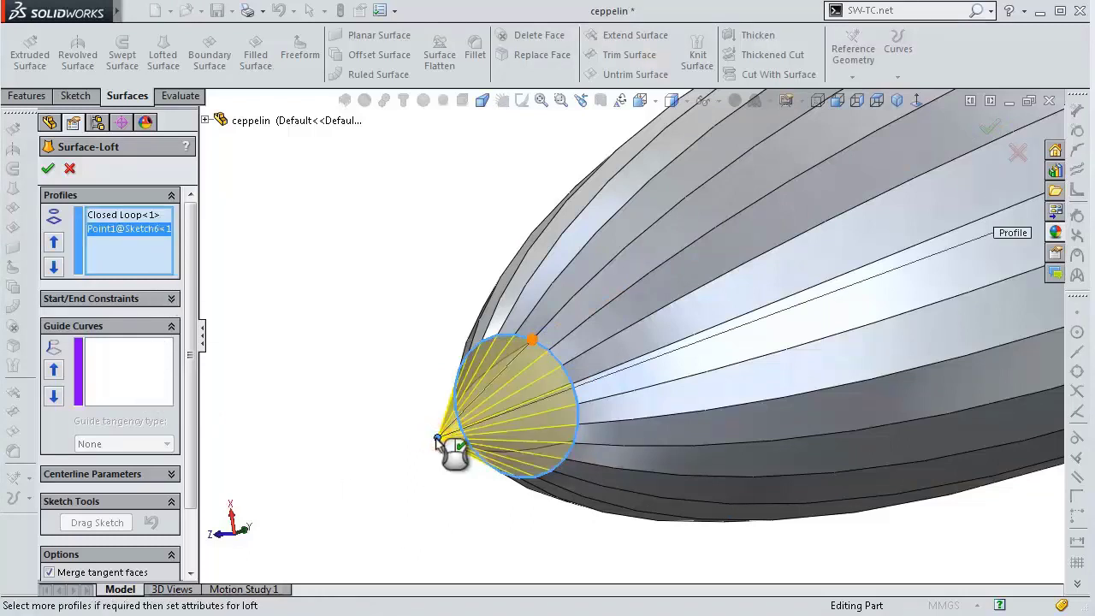
{"action": "right_click", "coordinate": [435, 437]}
{"action": "mouse_move", "coordinate": [398, 379]}
{"action": "middle_mouse_down"}
{"action": "mouse_move", "coordinate": [432, 321]}
{"action": "mouse_move", "coordinate": [396, 273]}
{"action": "middle_mouse_up"}
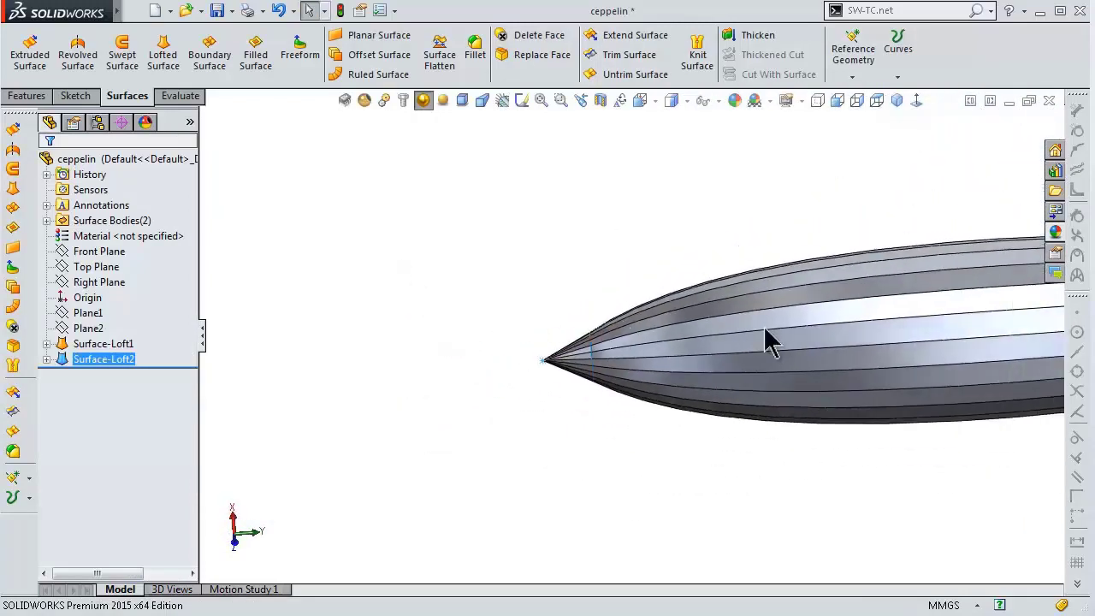
{"action": "scroll", "coordinate": [914, 386], "scroll_direction": "up", "scroll_amount": 2}
{"action": "scroll", "coordinate": [911, 368], "scroll_direction": "down", "scroll_amount": 1}
{"action": "scroll", "coordinate": [909, 344], "scroll_direction": "down", "scroll_amount": 1}
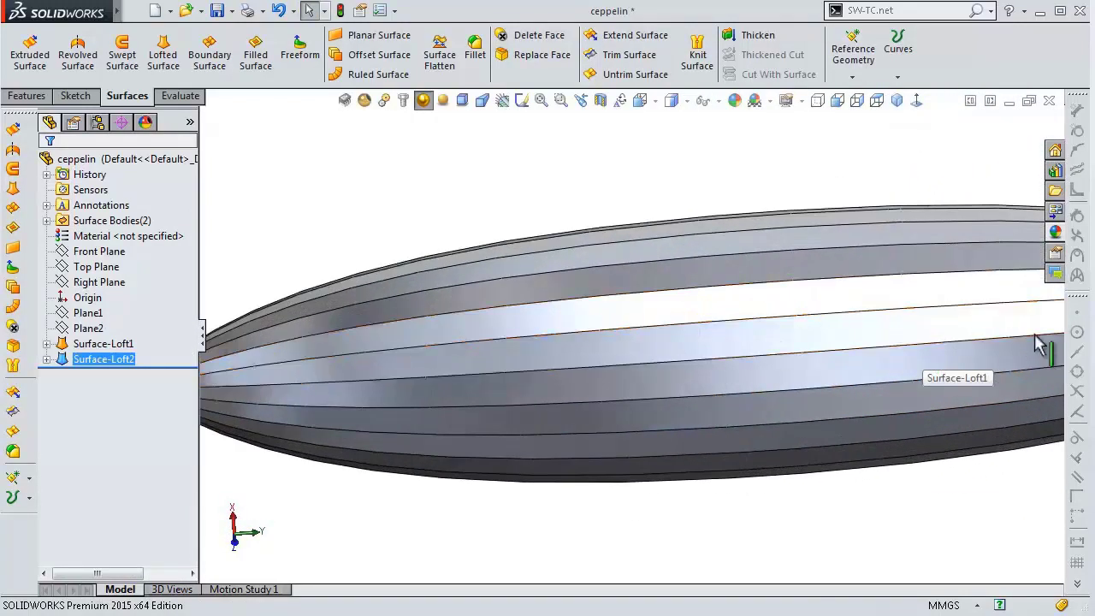
{"action": "scroll", "coordinate": [978, 342], "scroll_direction": "up", "scroll_amount": 1}
{"action": "scroll", "coordinate": [973, 337], "scroll_direction": "up", "scroll_amount": 2}
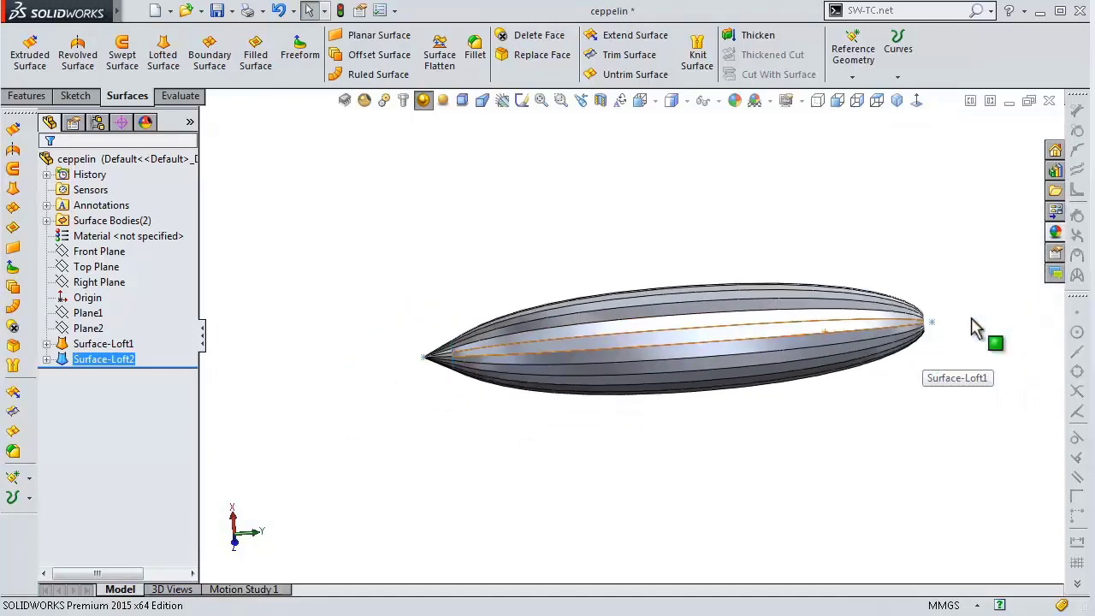
{"action": "scroll", "coordinate": [906, 329], "scroll_direction": "down", "scroll_amount": 1}
{"action": "middle_click_drag", "start_coordinate": [908, 340], "coordinate": [872, 368]}
{"action": "scroll", "coordinate": [877, 379], "scroll_direction": "down", "scroll_amount": 1}
{"action": "scroll", "coordinate": [824, 342], "scroll_direction": "down", "scroll_amount": 2}
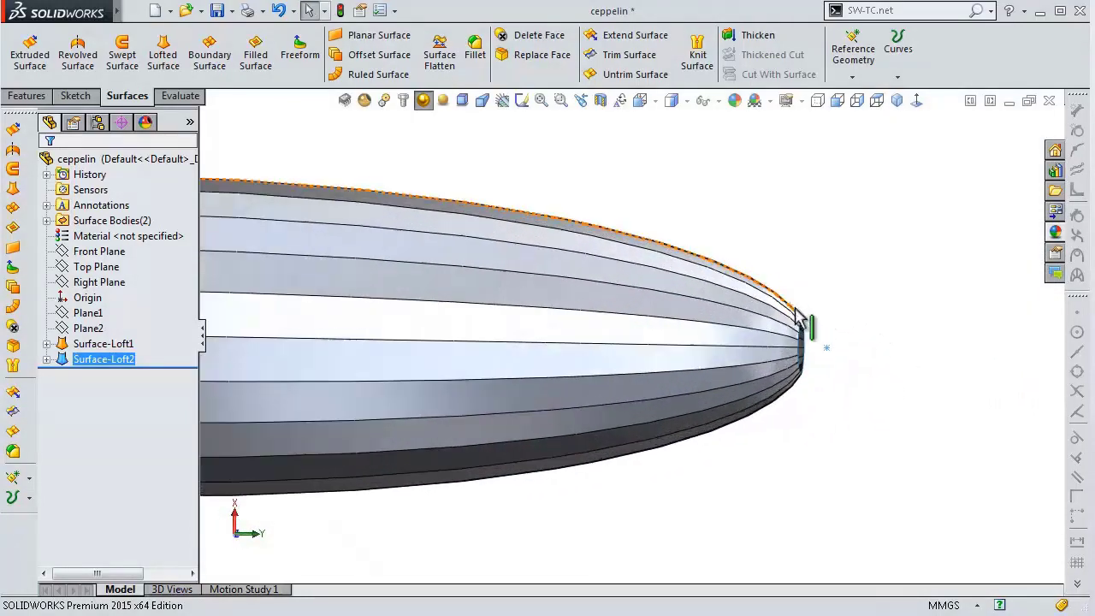
{"action": "scroll", "coordinate": [796, 342], "scroll_direction": "down", "scroll_amount": 1}
{"action": "mouse_move", "coordinate": [804, 359]}
{"action": "middle_mouse_down"}
{"action": "mouse_move", "coordinate": [821, 265]}
{"action": "mouse_move", "coordinate": [789, 294]}
{"action": "middle_mouse_up"}
{"action": "scroll", "coordinate": [789, 305], "scroll_direction": "down", "scroll_amount": 1}
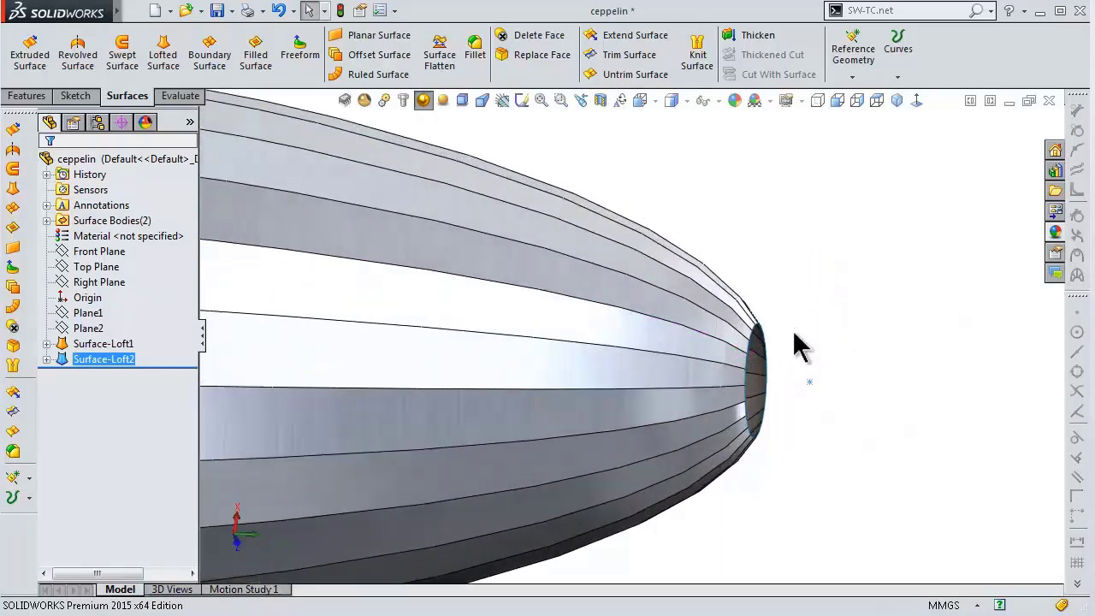
{"action": "scroll", "coordinate": [804, 374], "scroll_direction": "down", "scroll_amount": 1}
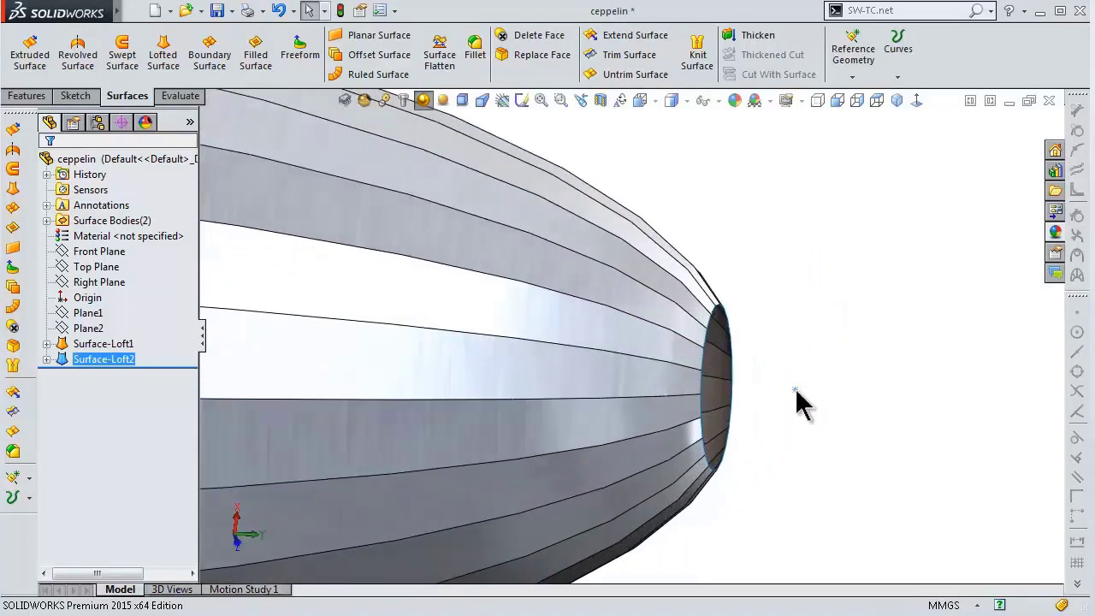
- Start a lofted surface, remove the surface body, and use the open end's edge loop as profile
{"action": "left_click", "coordinate": [167, 60]}
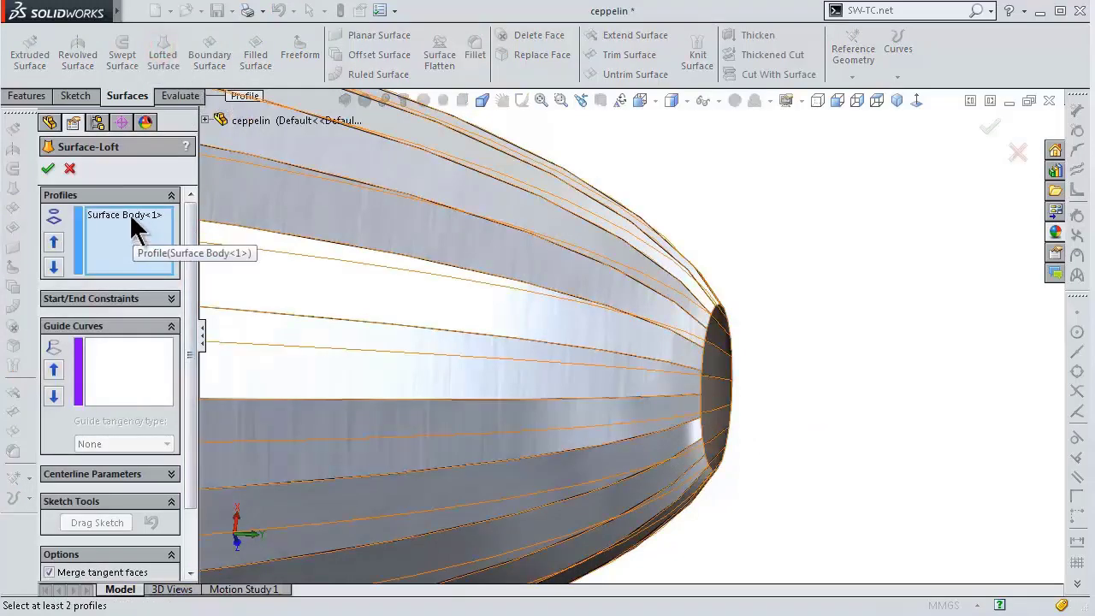
{"action": "left_click", "coordinate": [129, 221]}
{"action": "right_click", "coordinate": [130, 233]}
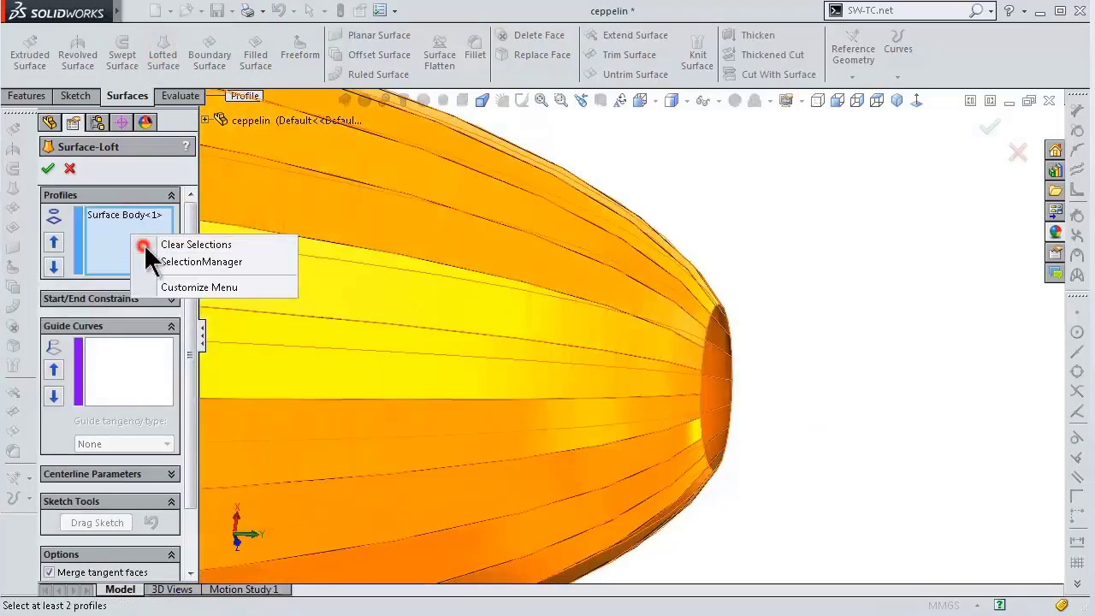
{"action": "left_click", "coordinate": [144, 244]}
{"action": "right_click", "coordinate": [140, 241]}
{"action": "left_click", "coordinate": [157, 265]}
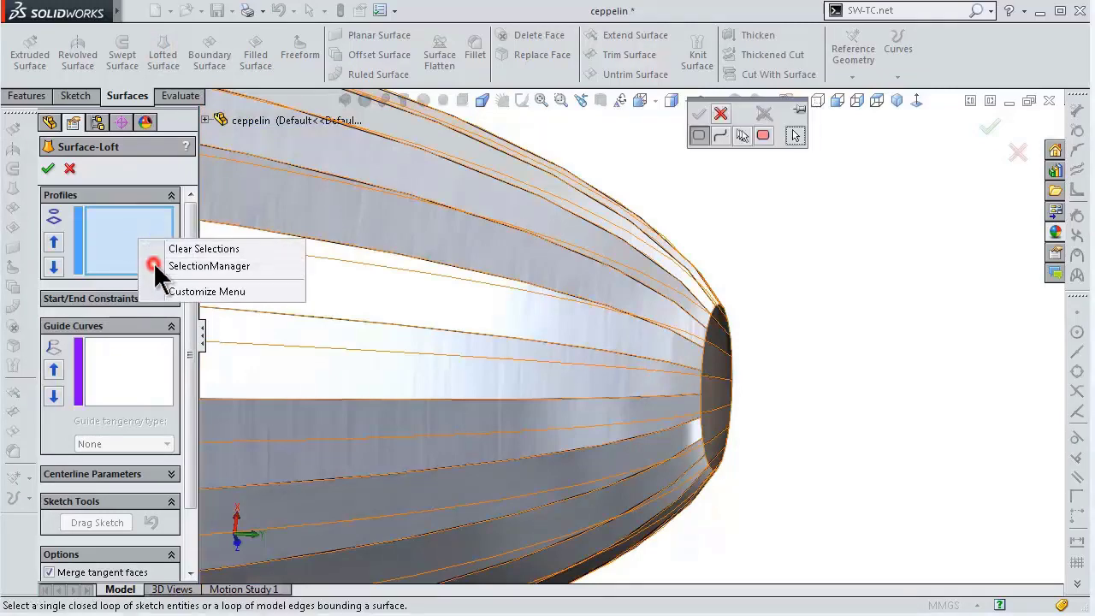
{"action": "middle_click_drag", "start_coordinate": [718, 321], "coordinate": [707, 334]}
{"action": "left_click", "coordinate": [695, 304]}
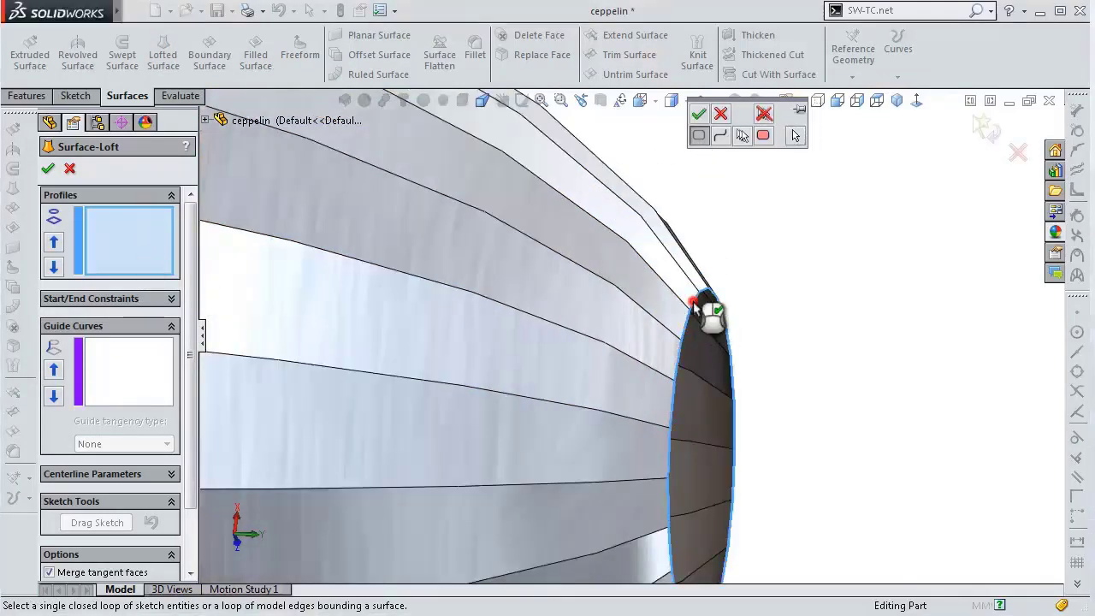
{"action": "right_click", "coordinate": [693, 301]}
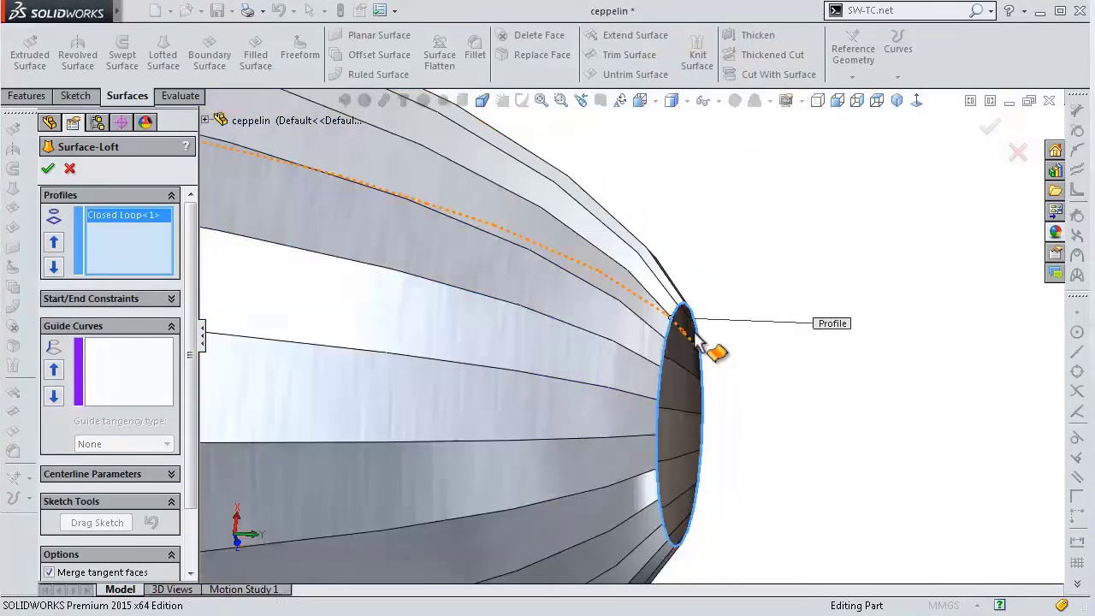
- Try adding Sketch6 from Surface-Loft2 as second profile, then cancel the loft
{"action": "left_click", "coordinate": [107, 364]}
{"action": "left_click", "coordinate": [96, 229]}
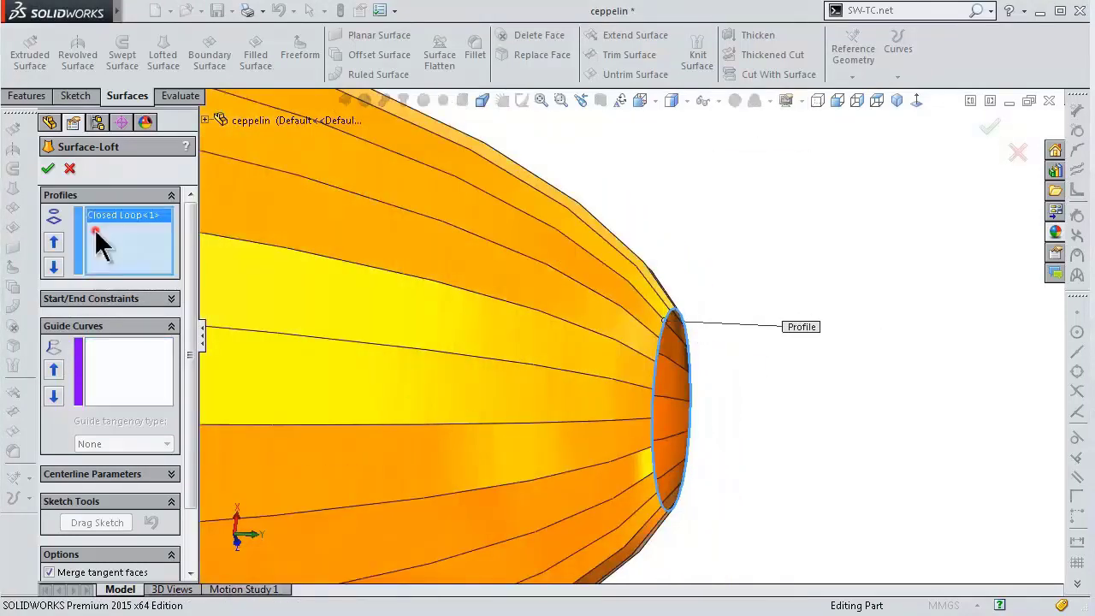
{"action": "mouse_move", "coordinate": [800, 395]}
{"action": "middle_mouse_down"}
{"action": "mouse_move", "coordinate": [692, 388]}
{"action": "mouse_move", "coordinate": [611, 415]}
{"action": "middle_mouse_up"}
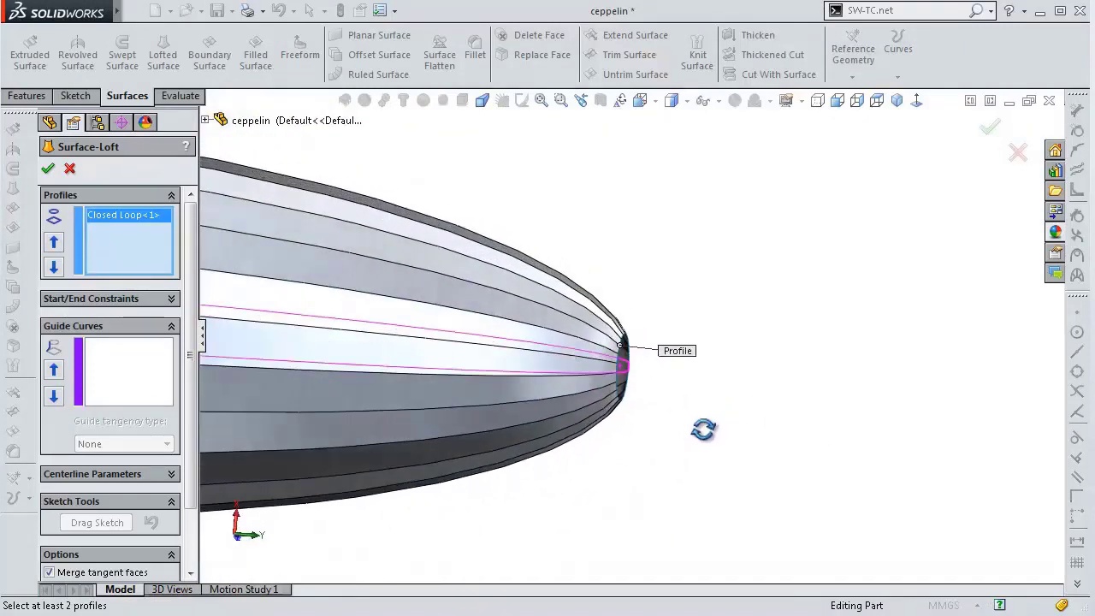
{"action": "scroll", "coordinate": [511, 385], "scroll_direction": "down", "scroll_amount": 3}
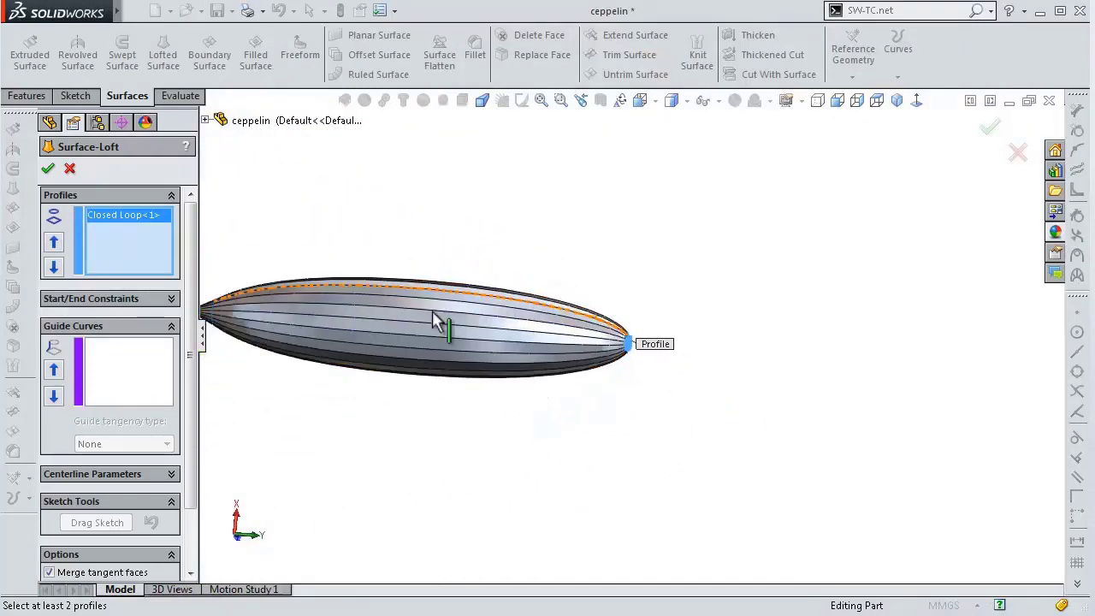
{"action": "middle_click_drag", "start_coordinate": [439, 318], "coordinate": [310, 330]}
{"action": "scroll", "coordinate": [392, 281], "scroll_direction": "up", "scroll_amount": 5}
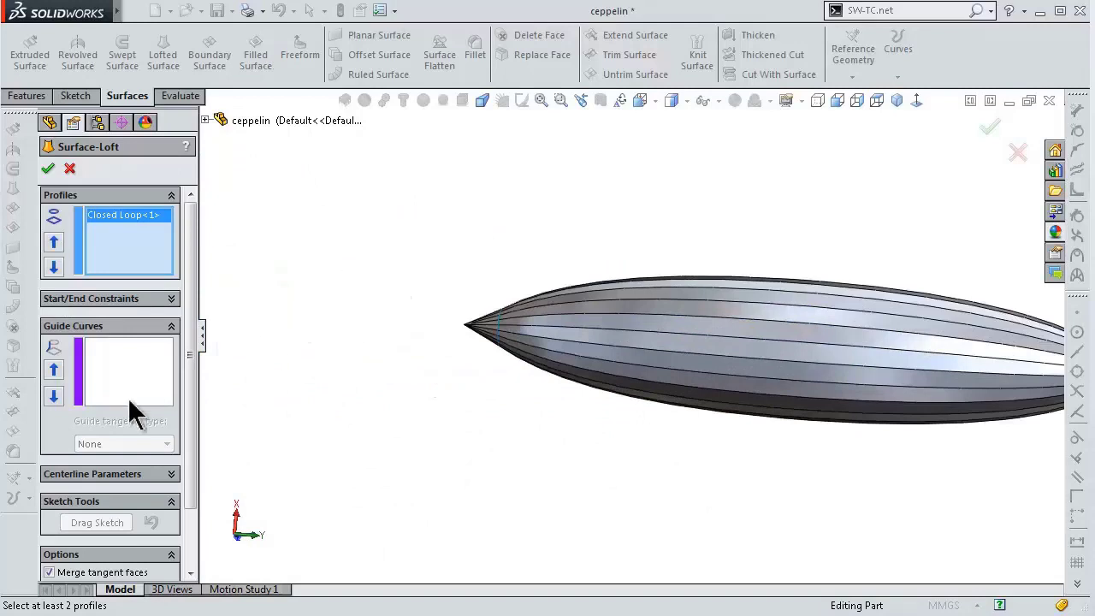
{"action": "left_click", "coordinate": [206, 120]}
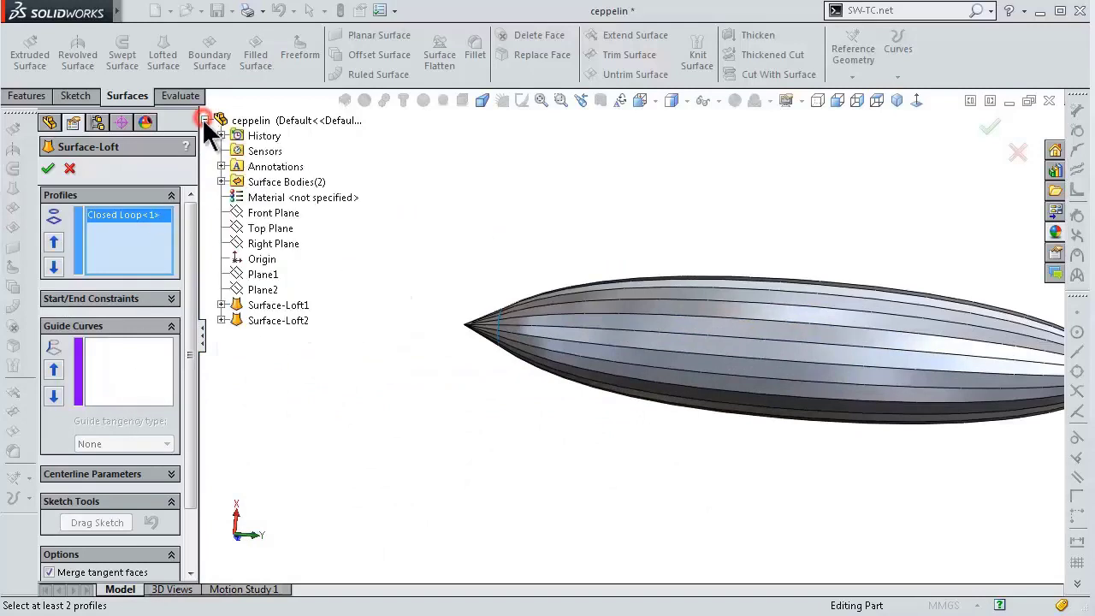
{"action": "left_click", "coordinate": [220, 319]}
{"action": "left_click", "coordinate": [278, 337]}
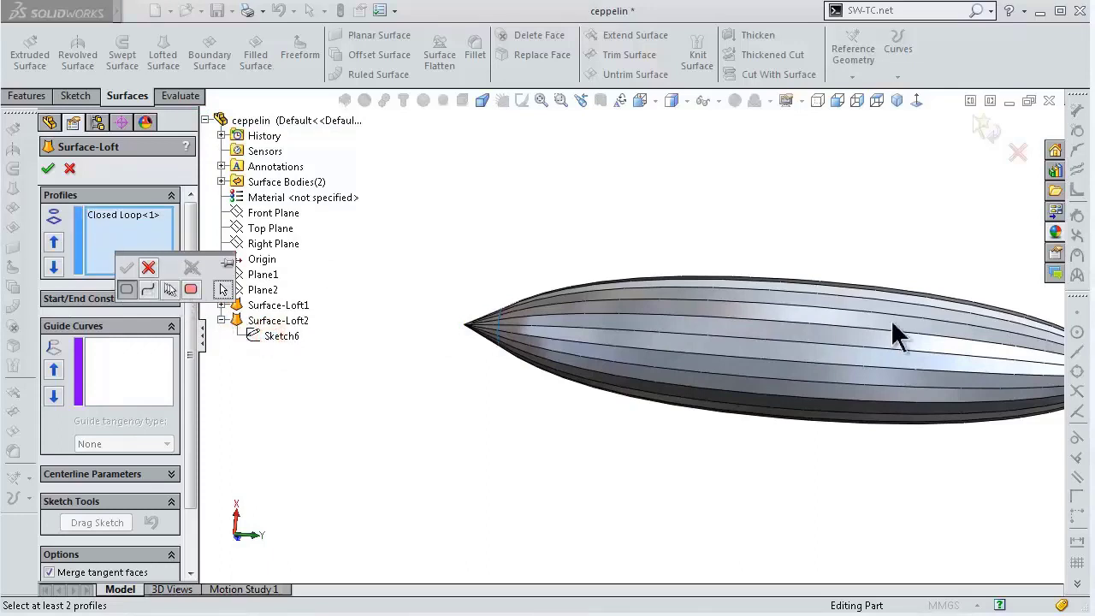
{"action": "scroll", "coordinate": [894, 330], "scroll_direction": "down", "scroll_amount": 2}
{"action": "scroll", "coordinate": [868, 342], "scroll_direction": "up", "scroll_amount": 1}
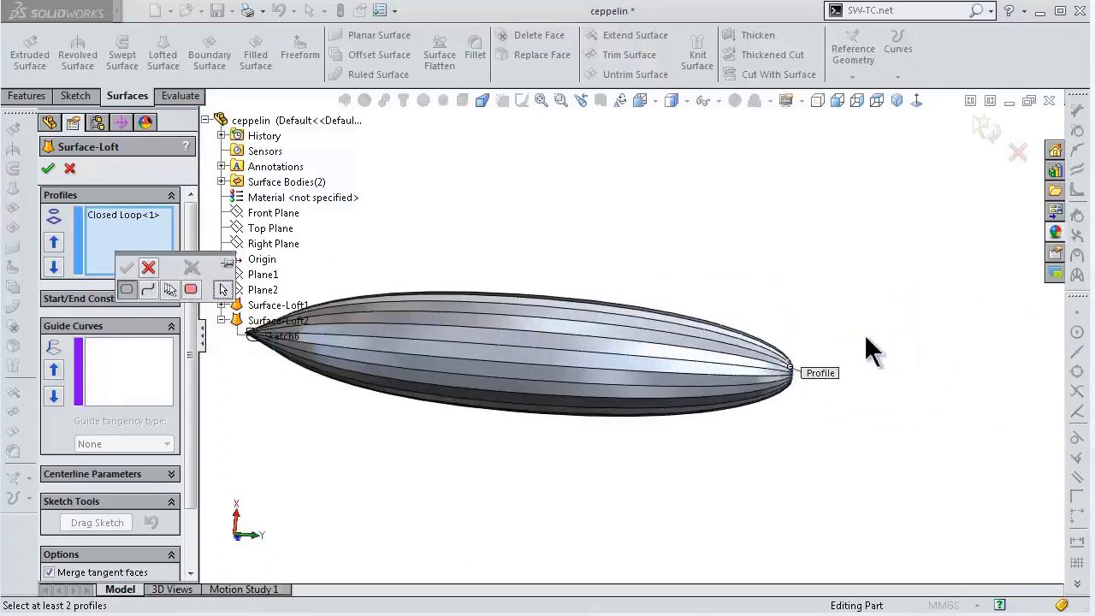
{"action": "left_click", "coordinate": [72, 168]}
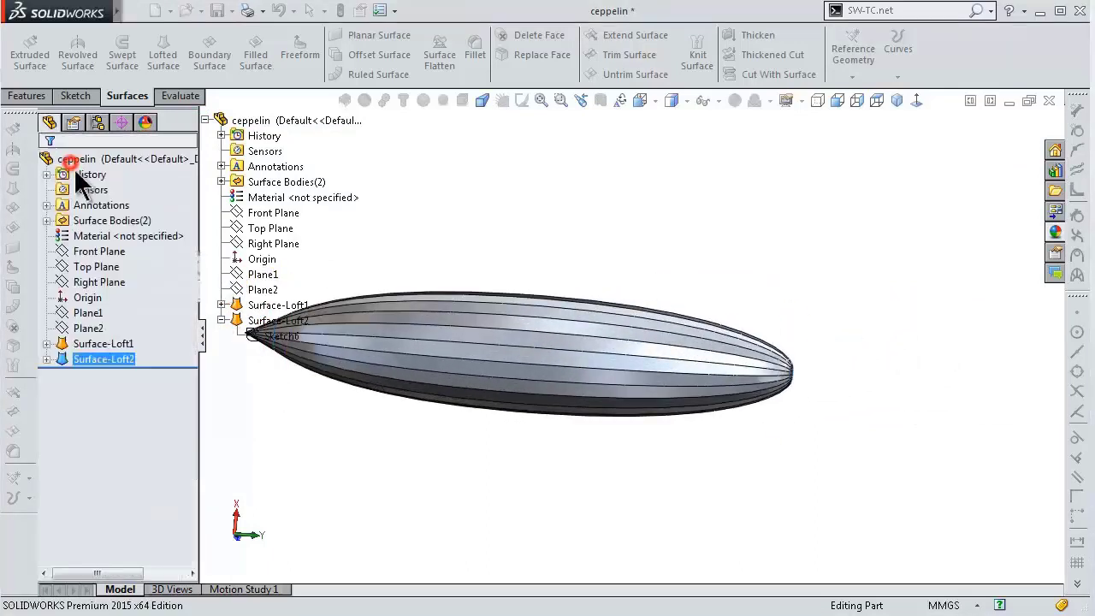
- Show Sketch6 and start a lofted surface using SelectionManager edge-loop picking
{"action": "left_click", "coordinate": [46, 359]}
{"action": "left_click", "coordinate": [107, 372]}
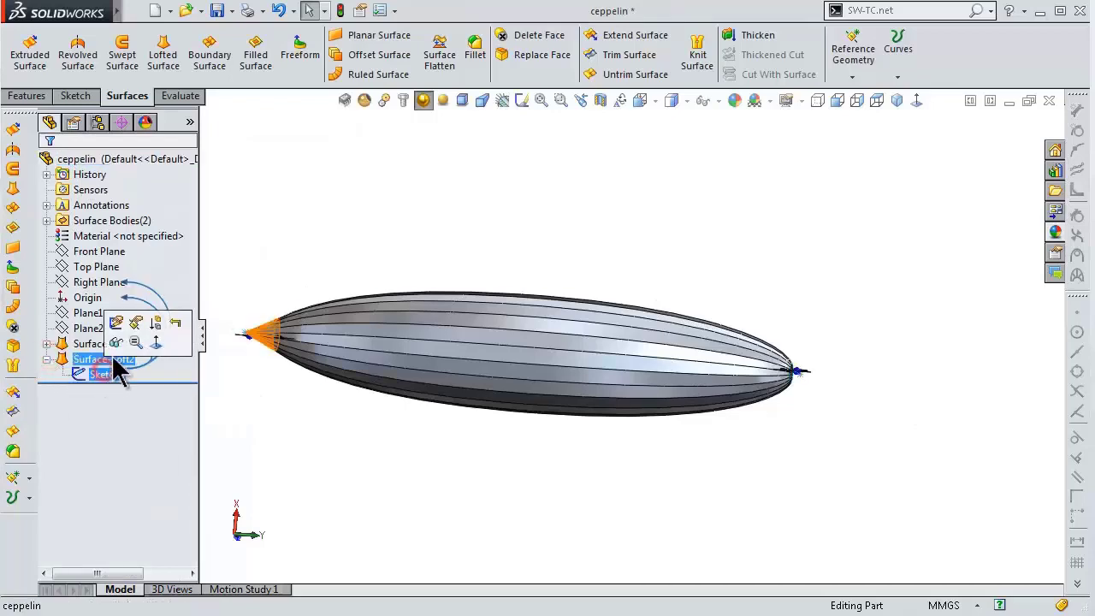
{"action": "left_click", "coordinate": [117, 344]}
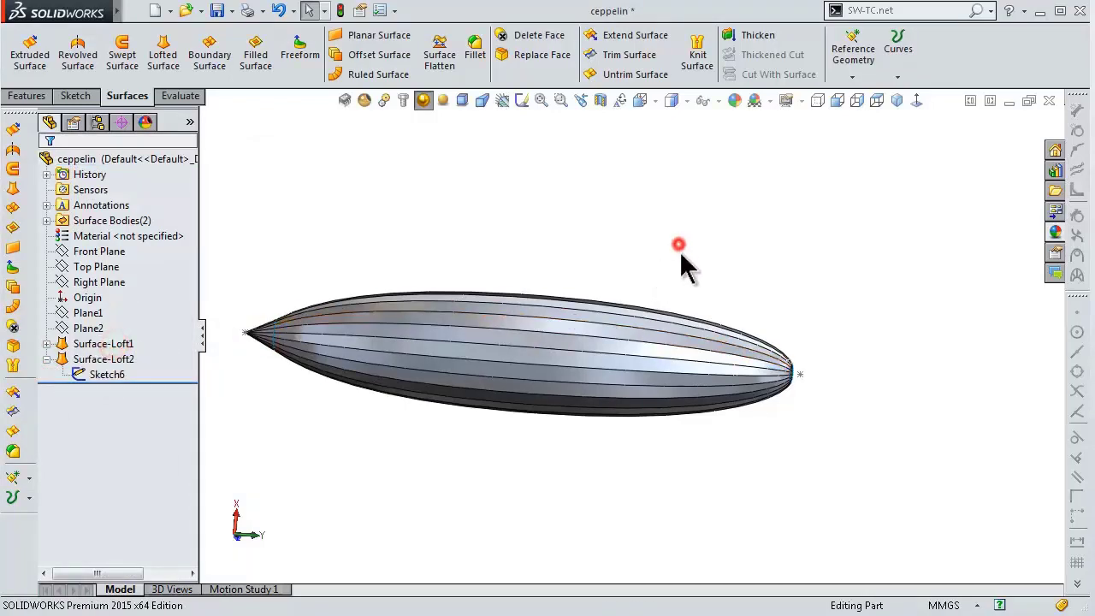
{"action": "scroll", "coordinate": [782, 371], "scroll_direction": "down", "scroll_amount": 3}
{"action": "scroll", "coordinate": [780, 380], "scroll_direction": "down", "scroll_amount": 2}
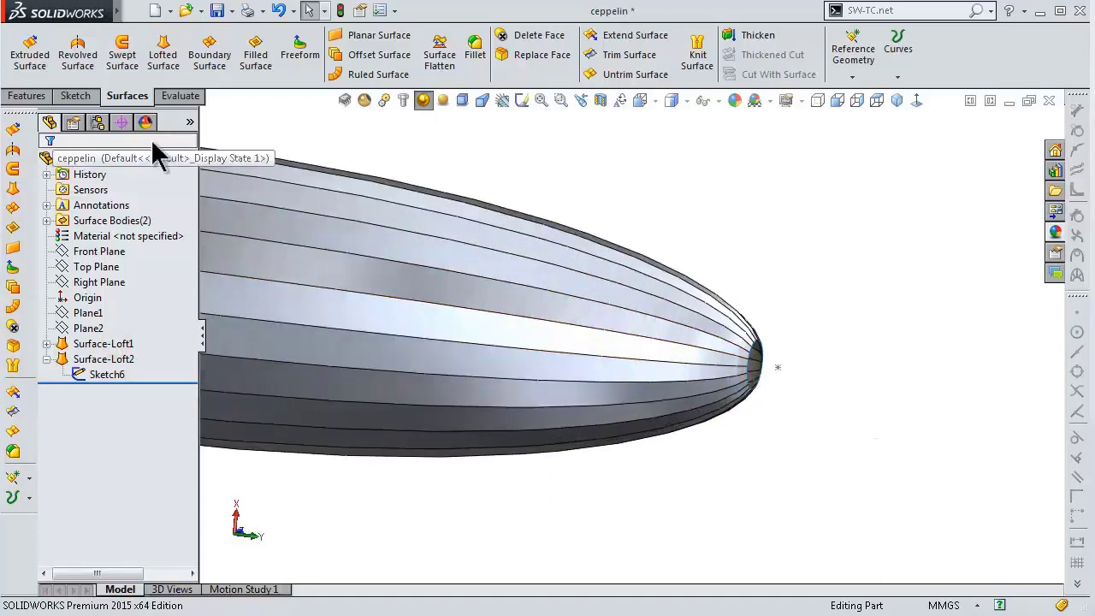
{"action": "left_click", "coordinate": [163, 52]}
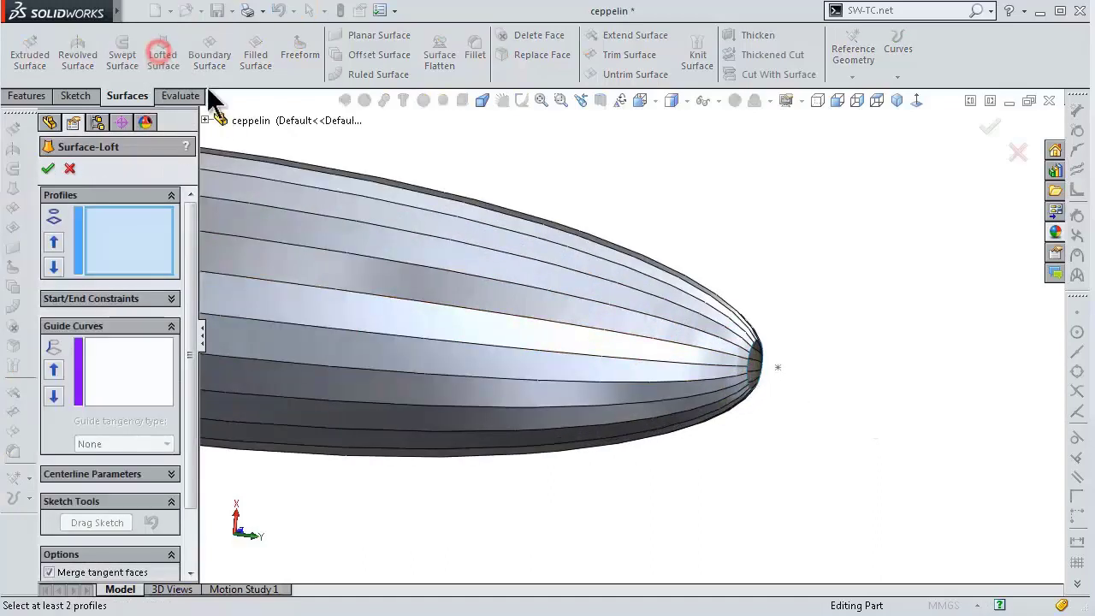
{"action": "right_click", "coordinate": [141, 241]}
{"action": "left_click", "coordinate": [164, 252]}
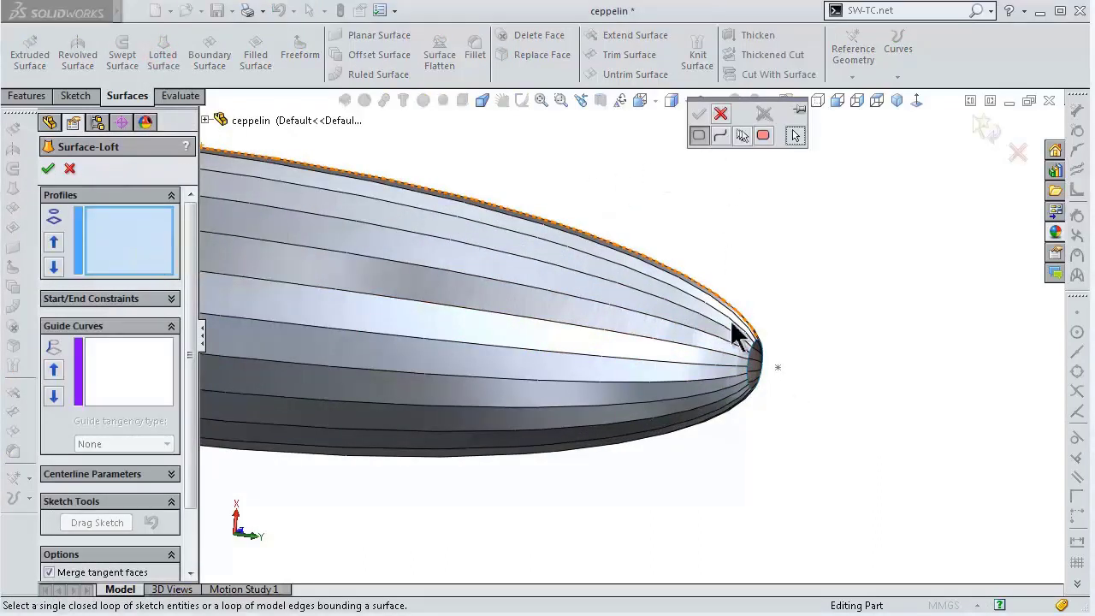
- Loft the open end's edge loop to Point2@Sketch6, closing the second end into Surface-Loft3
{"action": "mouse_move", "coordinate": [737, 334]}
{"action": "middle_mouse_down"}
{"action": "mouse_move", "coordinate": [680, 358]}
{"action": "mouse_move", "coordinate": [680, 376]}
{"action": "middle_mouse_up"}
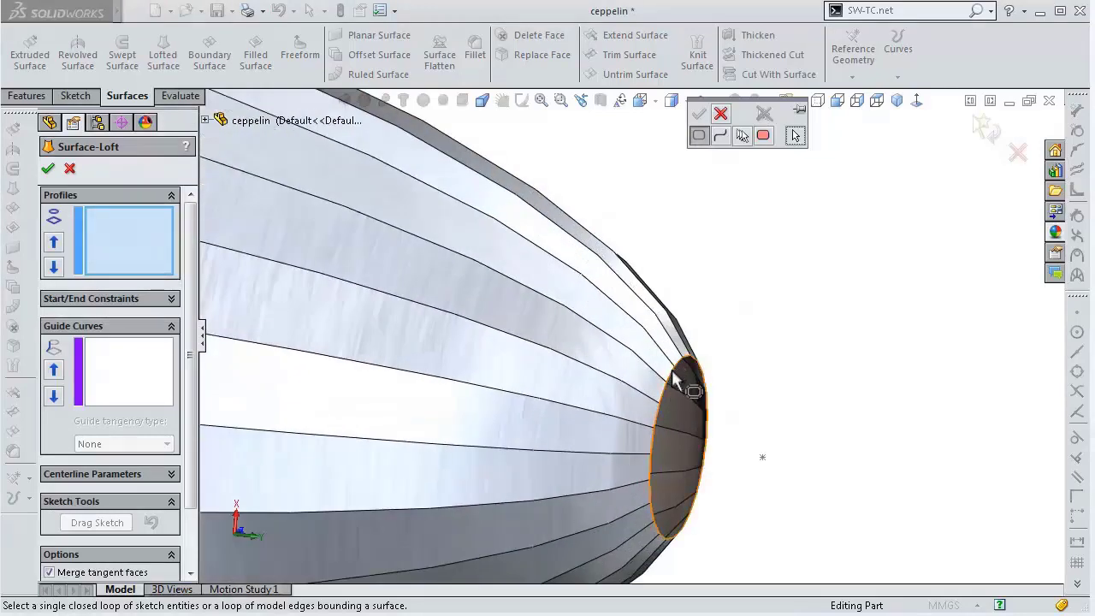
{"action": "left_click", "coordinate": [673, 377]}
{"action": "right_click", "coordinate": [673, 376]}
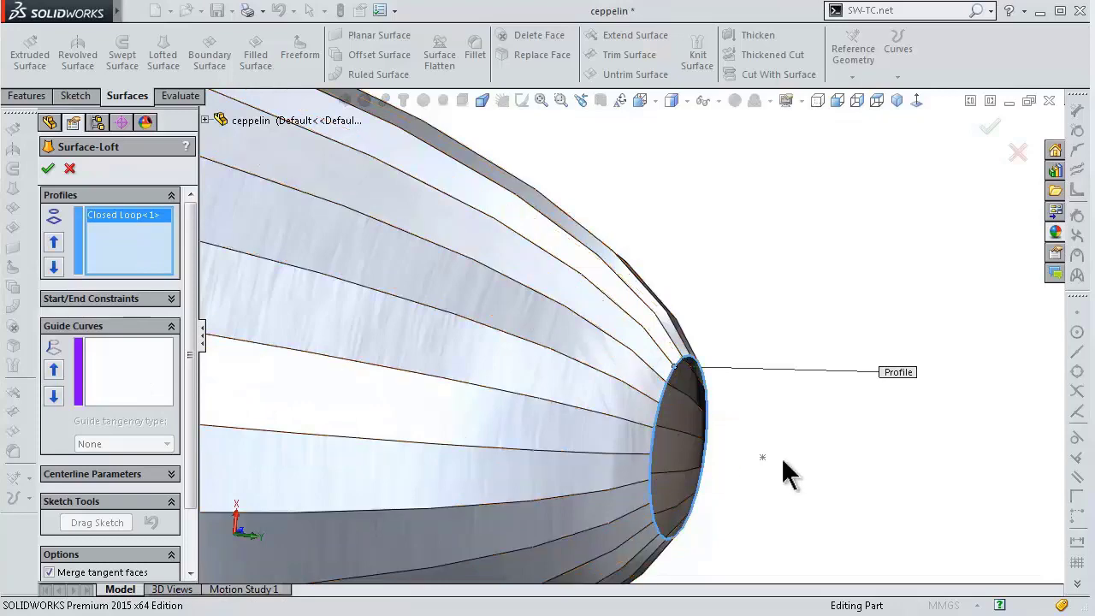
{"action": "left_click", "coordinate": [762, 457]}
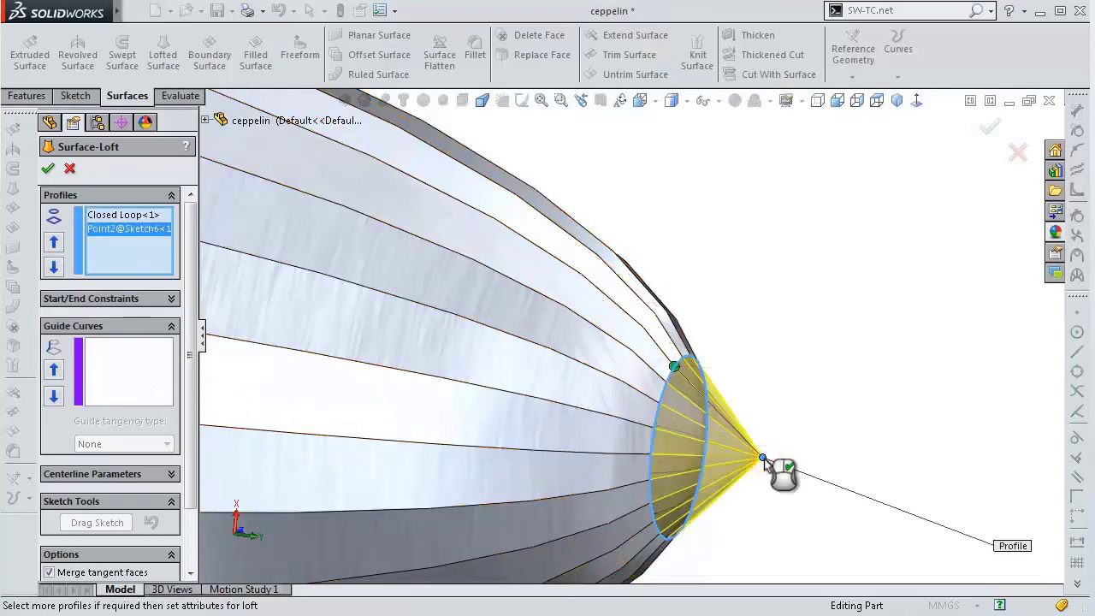
{"action": "right_click", "coordinate": [763, 459]}
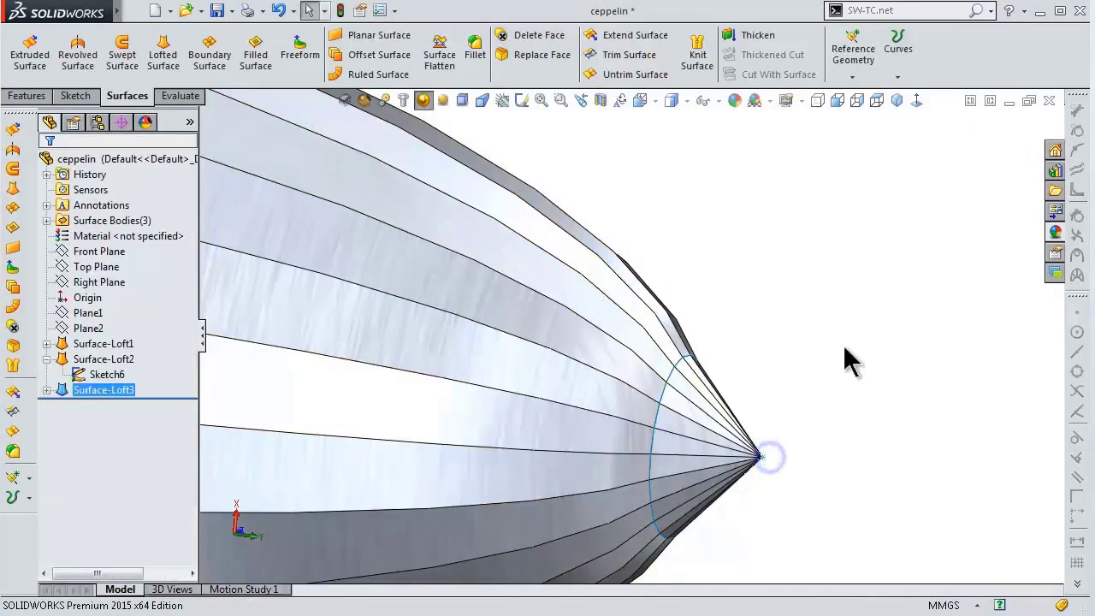
{"action": "mouse_move", "coordinate": [843, 361]}
{"action": "middle_mouse_down"}
{"action": "mouse_move", "coordinate": [709, 366]}
{"action": "mouse_move", "coordinate": [626, 288]}
{"action": "mouse_move", "coordinate": [667, 196]}
{"action": "mouse_move", "coordinate": [552, 367]}
{"action": "mouse_move", "coordinate": [501, 396]}
{"action": "mouse_move", "coordinate": [466, 455]}
{"action": "mouse_move", "coordinate": [491, 371]}
{"action": "mouse_move", "coordinate": [510, 379]}
{"action": "middle_mouse_up"}
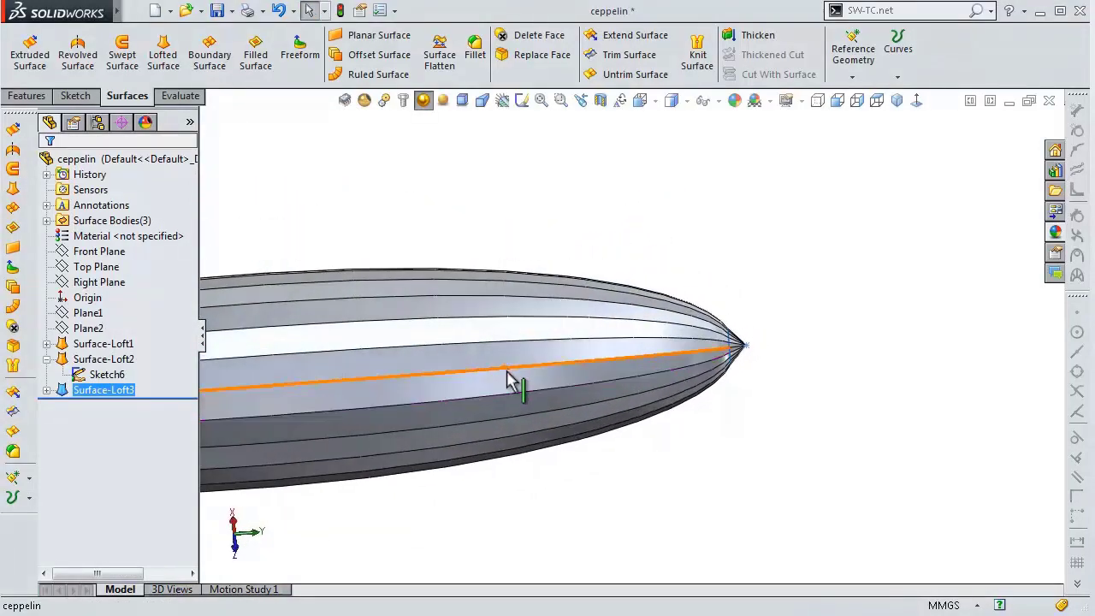
{"action": "scroll", "coordinate": [511, 379], "scroll_direction": "up", "scroll_amount": 3}
{"action": "mouse_move", "coordinate": [446, 359]}
{"action": "middle_mouse_down"}
{"action": "mouse_move", "coordinate": [416, 356]}
{"action": "mouse_move", "coordinate": [762, 299]}
{"action": "middle_mouse_up"}
{"action": "left_click", "coordinate": [777, 233]}
{"action": "scroll", "coordinate": [753, 370], "scroll_direction": "down", "scroll_amount": 3}
{"action": "scroll", "coordinate": [795, 304], "scroll_direction": "down", "scroll_amount": 1}
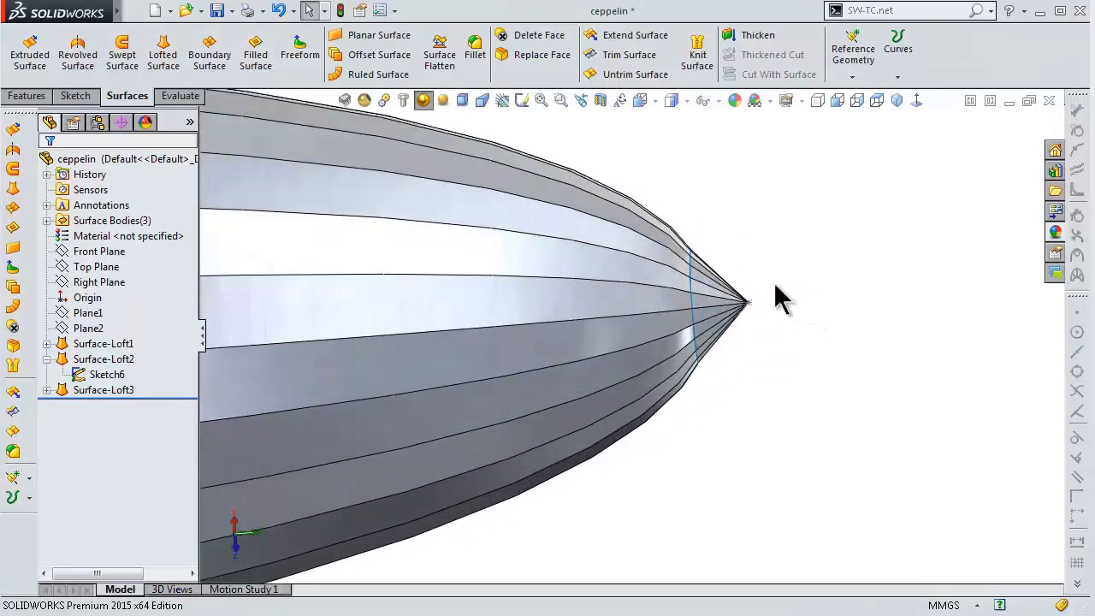
{"action": "scroll", "coordinate": [774, 295], "scroll_direction": "down", "scroll_amount": 2}
{"action": "mouse_move", "coordinate": [752, 299]}
{"action": "middle_mouse_down"}
{"action": "mouse_move", "coordinate": [724, 311]}
{"action": "mouse_move", "coordinate": [723, 337]}
{"action": "middle_mouse_up"}
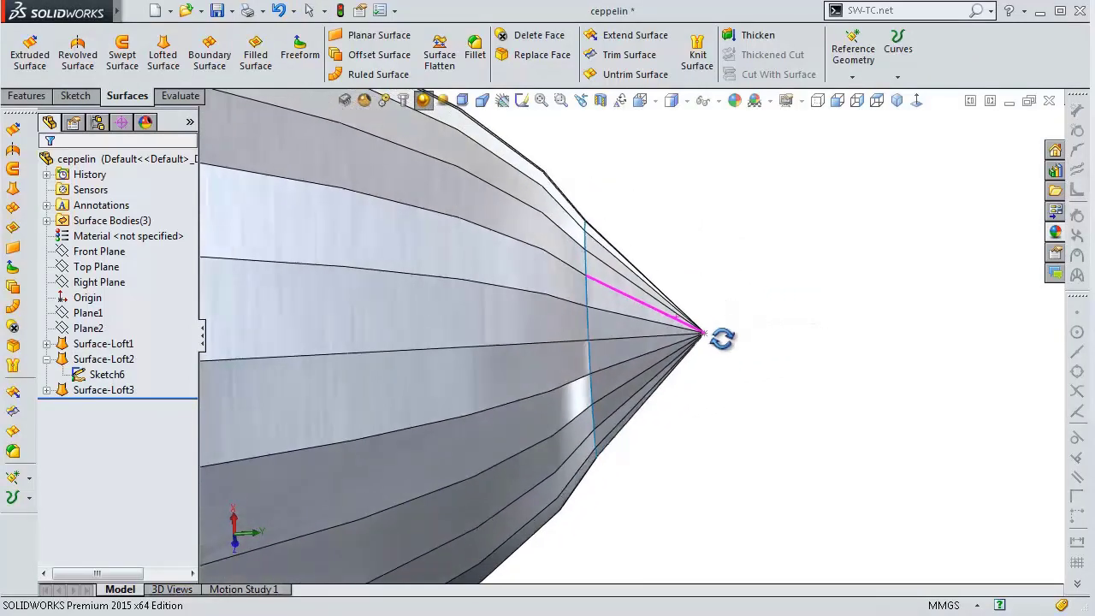
- Change the tip's 6.50 distance dimension to 6.50/2, giving 3.25 mm
{"action": "left_click", "coordinate": [109, 389]}
{"action": "left_click", "coordinate": [106, 374]}
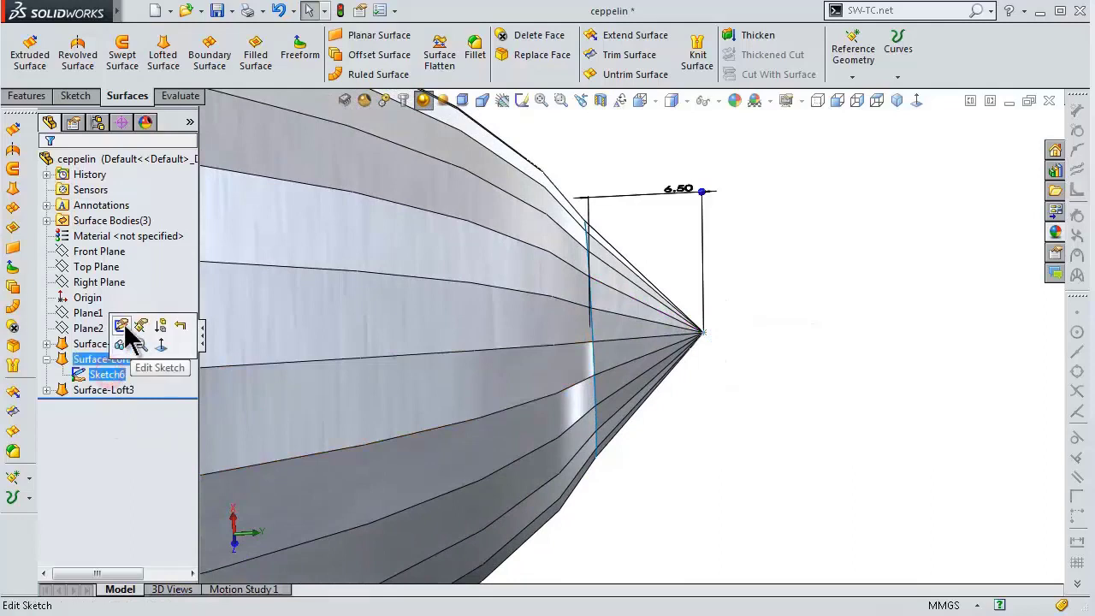
{"action": "left_click", "coordinate": [121, 326]}
{"action": "double_click", "coordinate": [678, 189]}
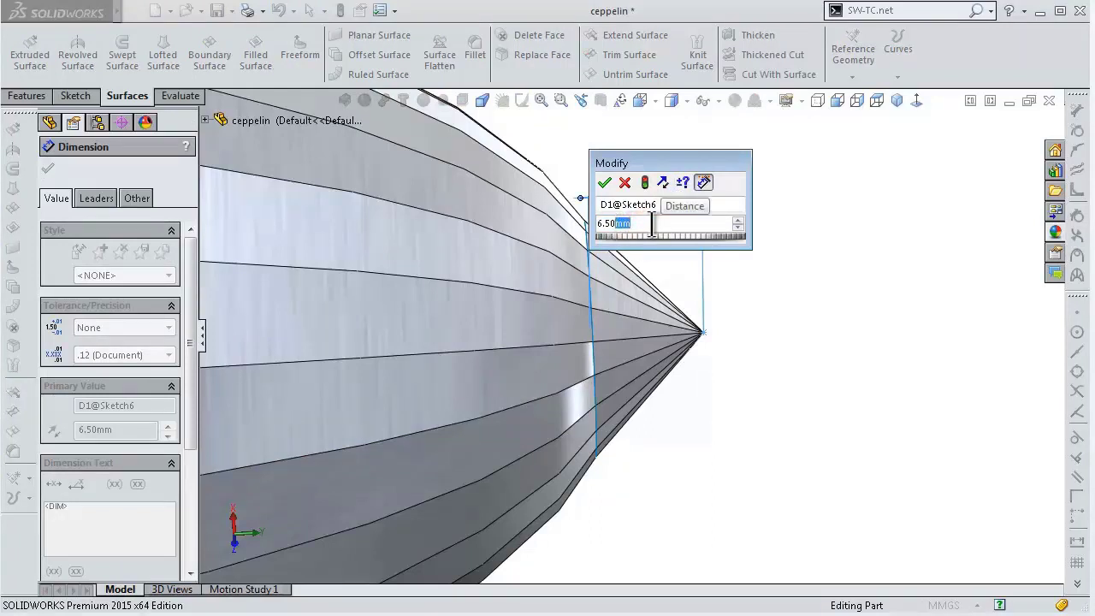
{"action": "key", "text": "BackSpace"}
{"action": "type", "text": "/2"}
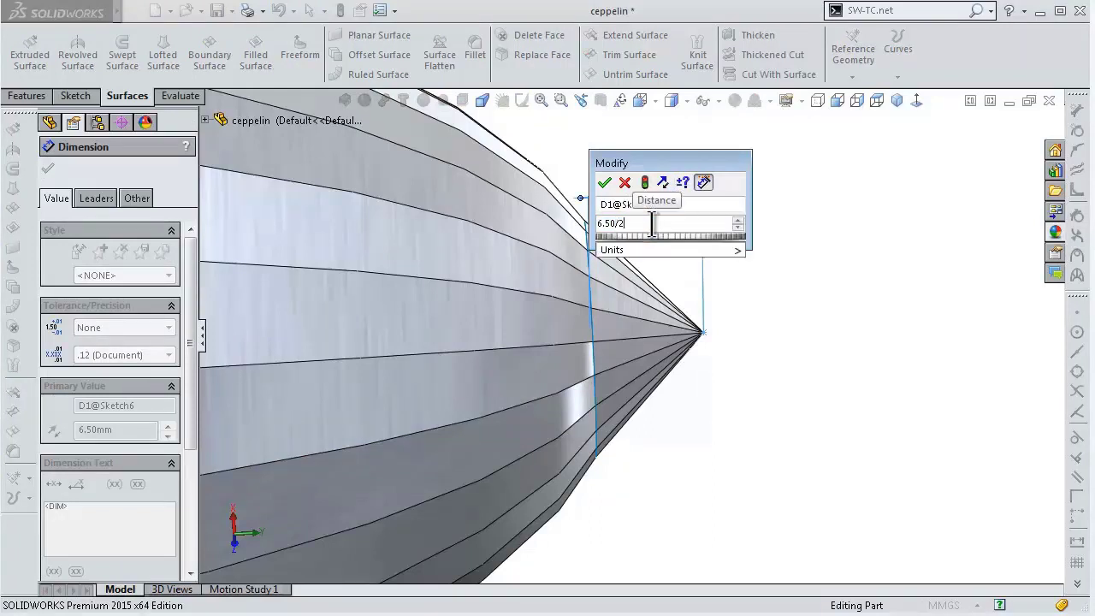
{"action": "key", "text": "Return"}
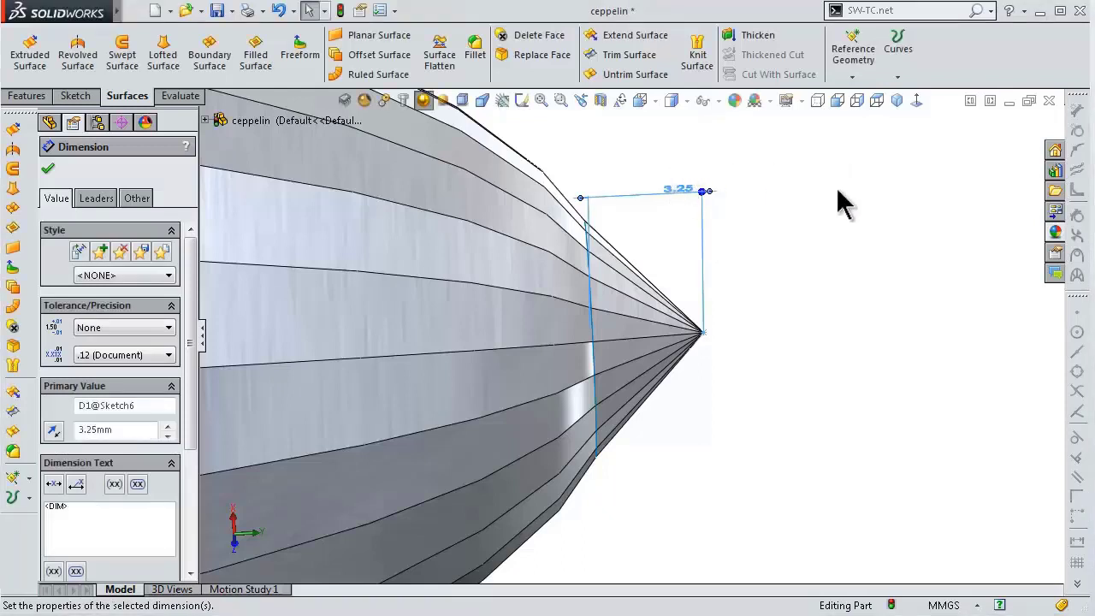
{"action": "left_click", "coordinate": [834, 190]}
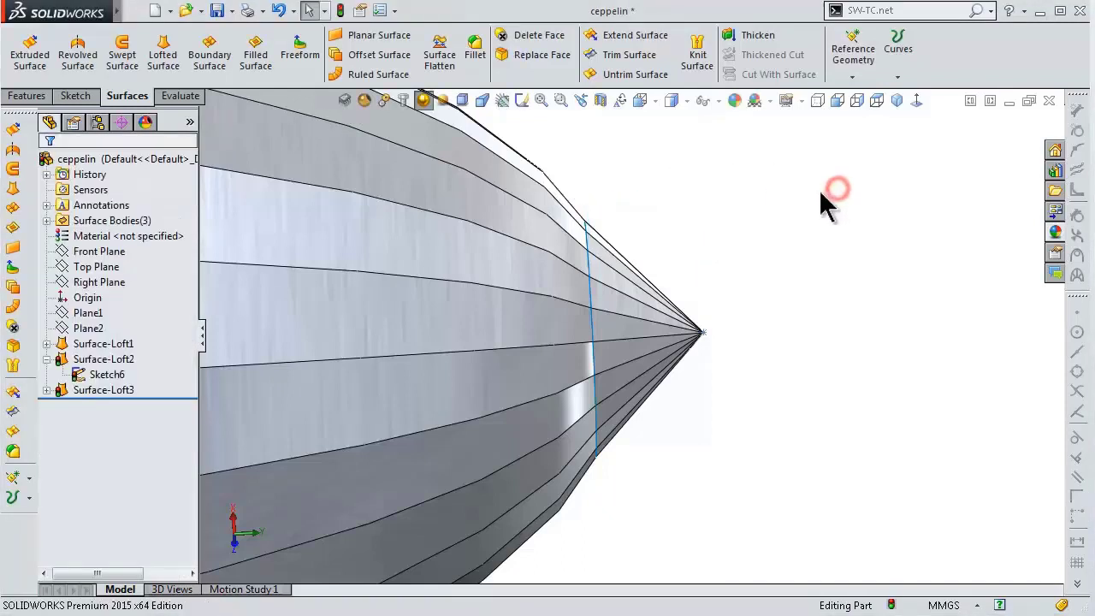
- Rebuild the model, inspect the shortened tip, and select Surface-Loft3
{"action": "left_click", "coordinate": [340, 11]}
{"action": "mouse_move", "coordinate": [721, 299]}
{"action": "middle_mouse_down"}
{"action": "mouse_move", "coordinate": [654, 301]}
{"action": "mouse_move", "coordinate": [685, 283]}
{"action": "mouse_move", "coordinate": [696, 232]}
{"action": "mouse_move", "coordinate": [660, 330]}
{"action": "mouse_move", "coordinate": [676, 440]}
{"action": "mouse_move", "coordinate": [675, 393]}
{"action": "mouse_move", "coordinate": [603, 310]}
{"action": "mouse_move", "coordinate": [602, 247]}
{"action": "mouse_move", "coordinate": [621, 157]}
{"action": "mouse_move", "coordinate": [630, 163]}
{"action": "mouse_move", "coordinate": [621, 191]}
{"action": "middle_mouse_up"}
{"action": "left_click", "coordinate": [710, 248]}
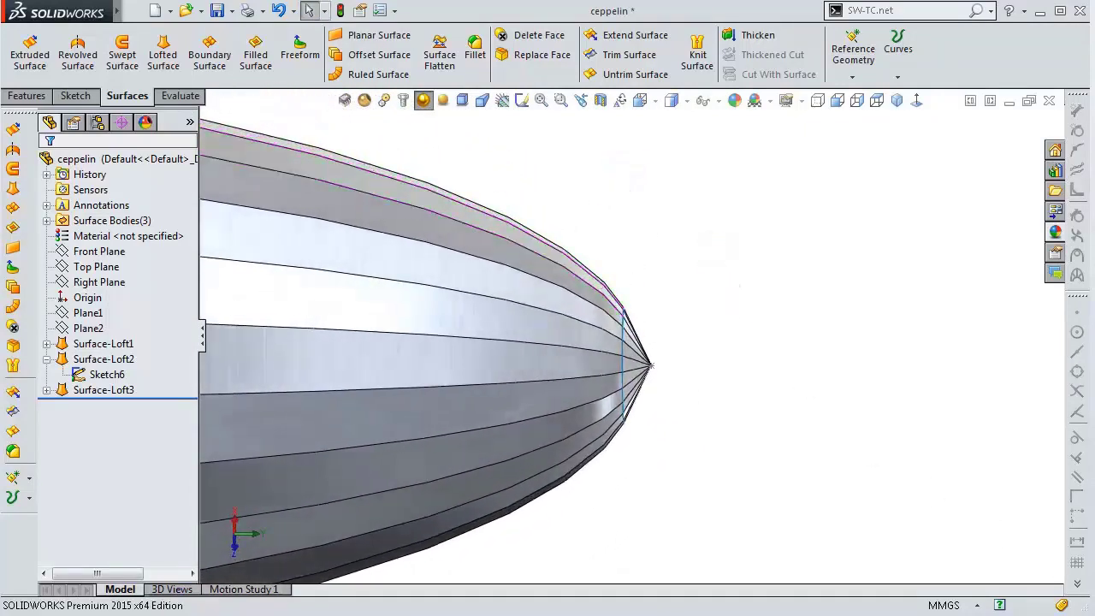
{"action": "mouse_move", "coordinate": [723, 288]}
{"action": "middle_mouse_down"}
{"action": "mouse_move", "coordinate": [702, 459]}
{"action": "mouse_move", "coordinate": [730, 436]}
{"action": "mouse_move", "coordinate": [713, 439]}
{"action": "middle_mouse_up"}
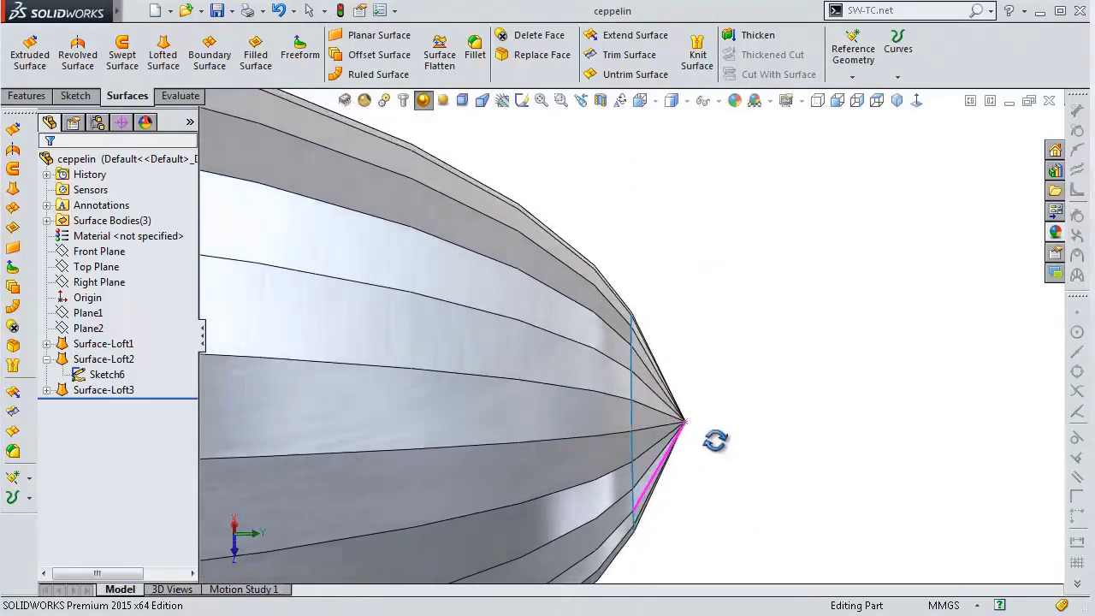
{"action": "left_click", "coordinate": [99, 391]}
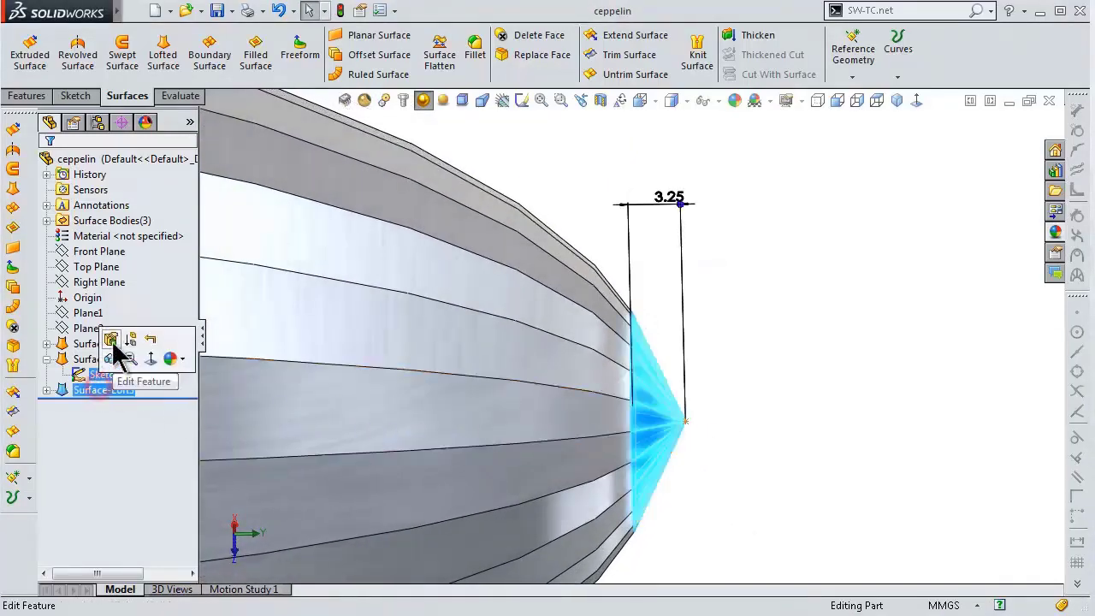
- Give Surface-Loft3's closed-loop profile a Tangency To Face start constraint so the tip blends into the hull
{"action": "left_click", "coordinate": [114, 352]}
{"action": "left_click", "coordinate": [112, 214]}
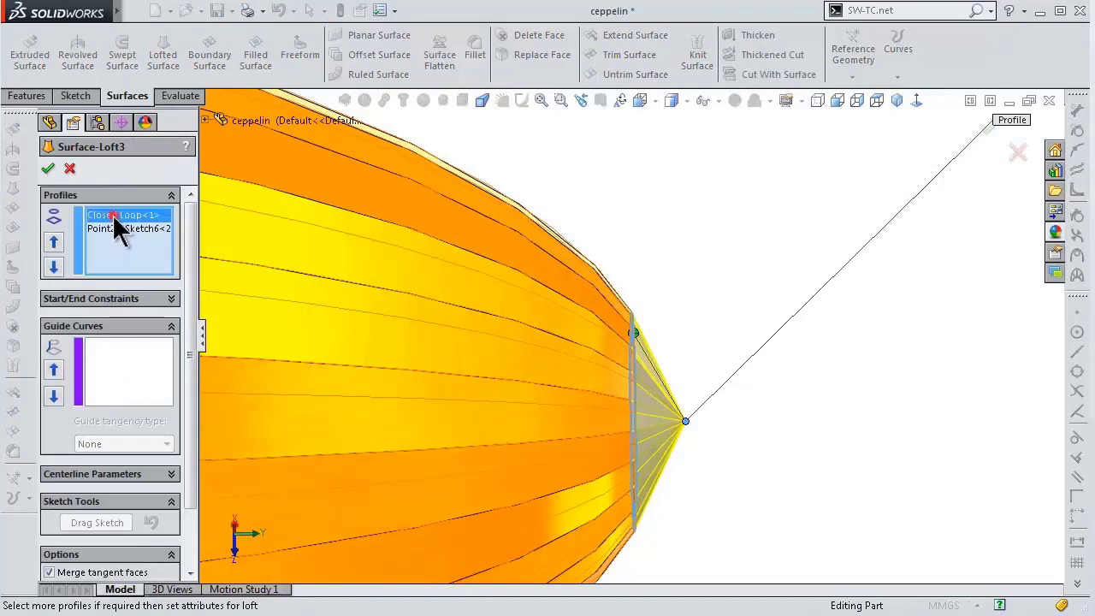
{"action": "left_click", "coordinate": [171, 298]}
{"action": "left_click", "coordinate": [114, 337]}
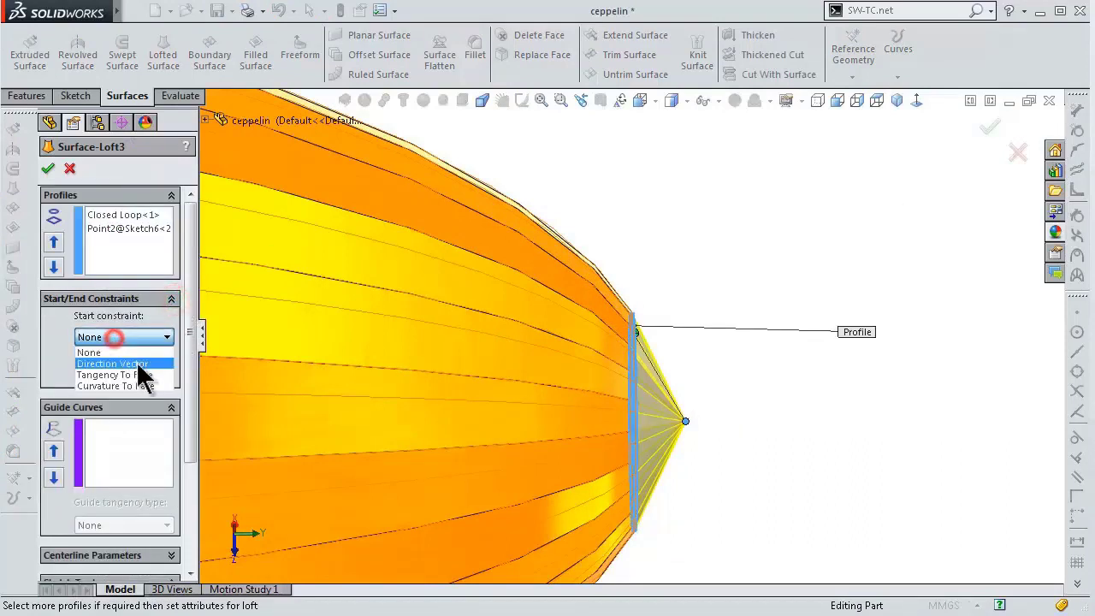
{"action": "left_click", "coordinate": [127, 374]}
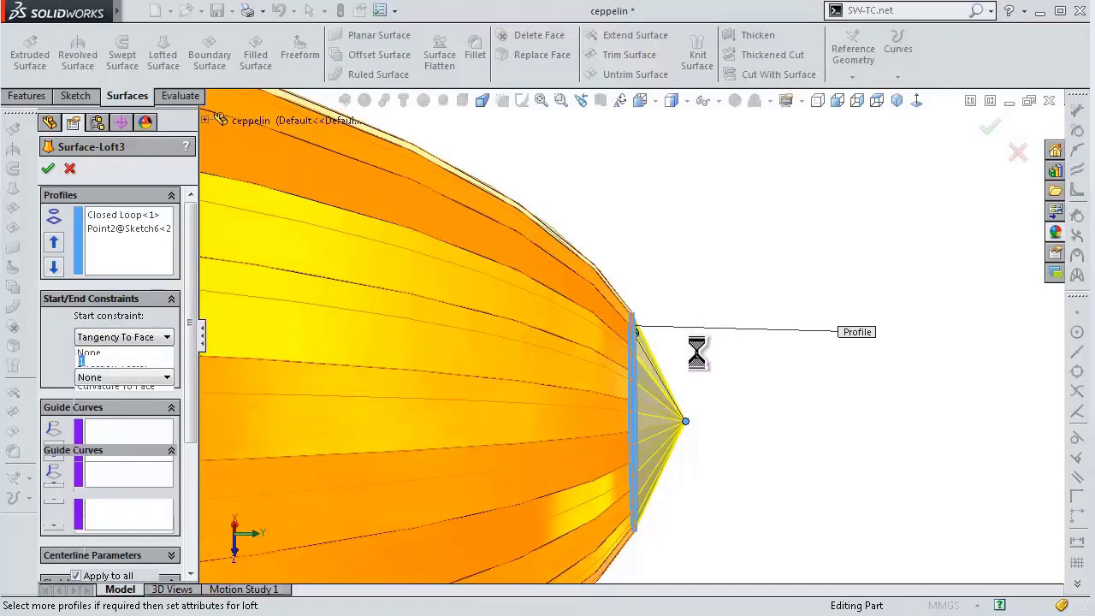
{"action": "middle_click_drag", "start_coordinate": [688, 359], "coordinate": [672, 330]}
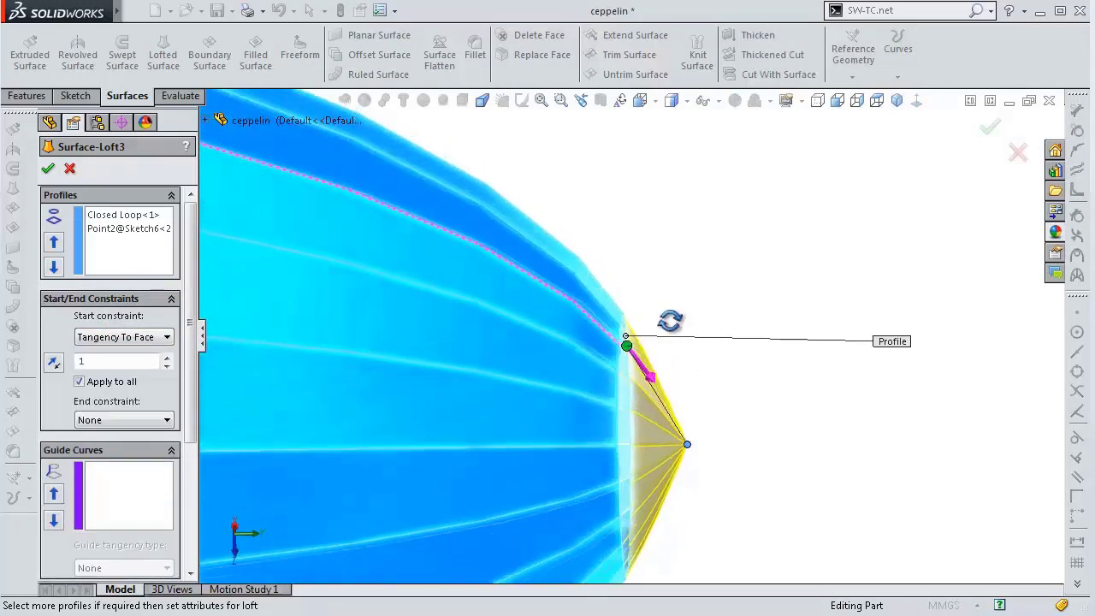
{"action": "left_click", "coordinate": [984, 129]}
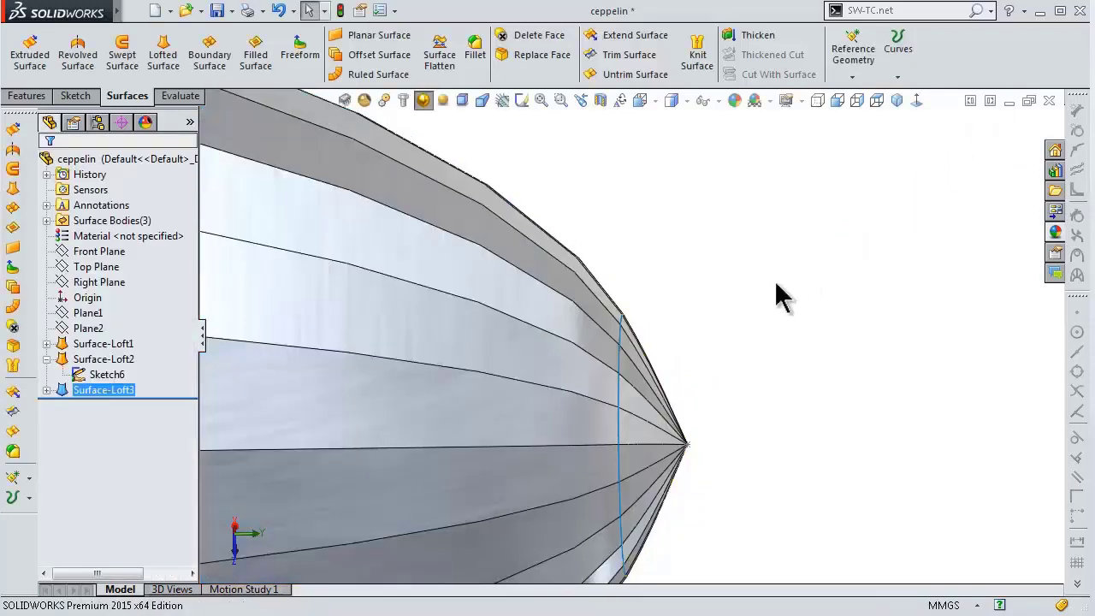
- Edit Surface-Loft2 and set its closed-loop profile's start constraint to Tangency To Face
{"action": "middle_click", "coordinate": [678, 322]}
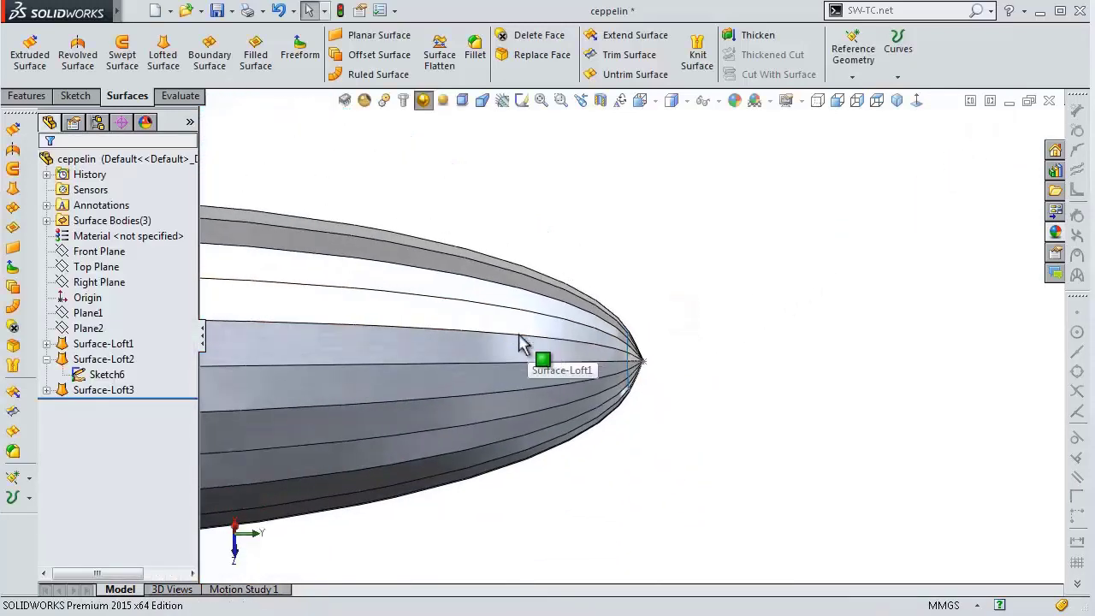
{"action": "scroll", "coordinate": [672, 371], "scroll_direction": "down", "scroll_amount": 3}
{"action": "scroll", "coordinate": [631, 373], "scroll_direction": "down", "scroll_amount": 3}
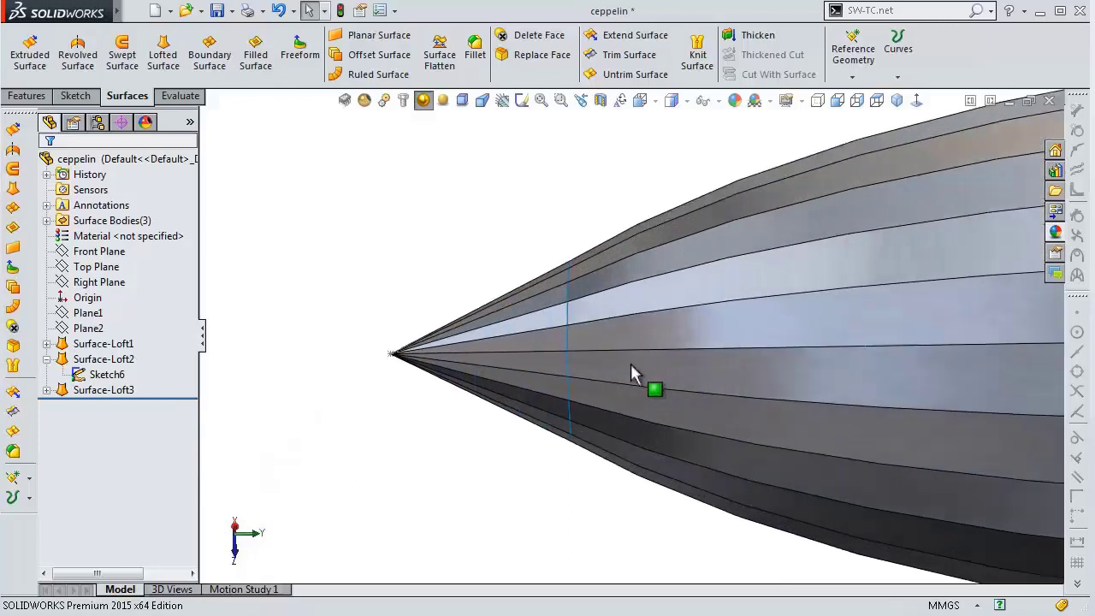
{"action": "left_click", "coordinate": [118, 361]}
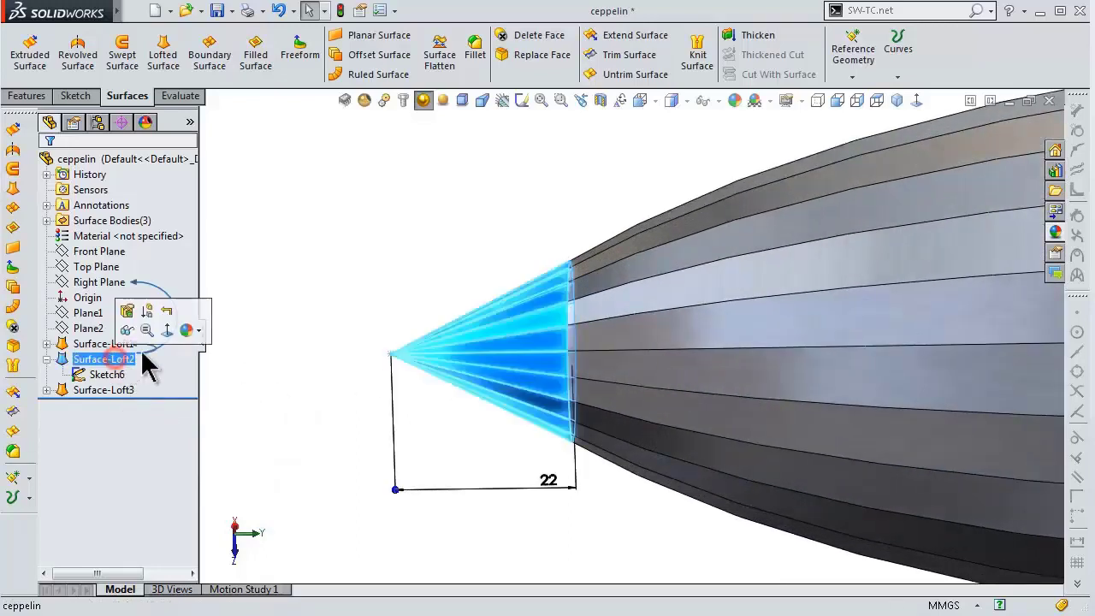
{"action": "left_click", "coordinate": [127, 310]}
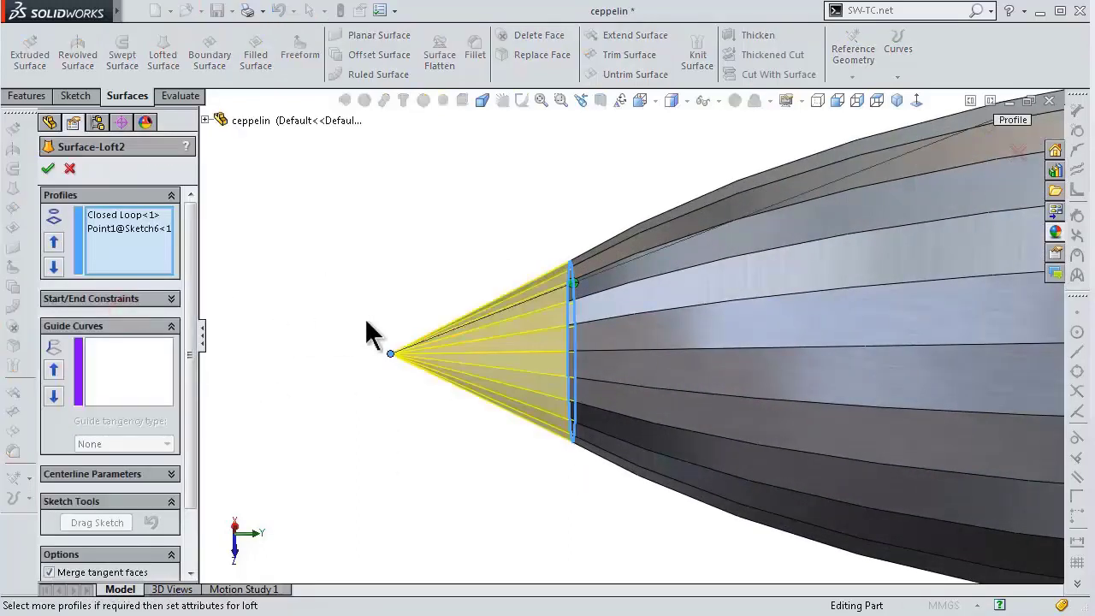
{"action": "left_click", "coordinate": [103, 218]}
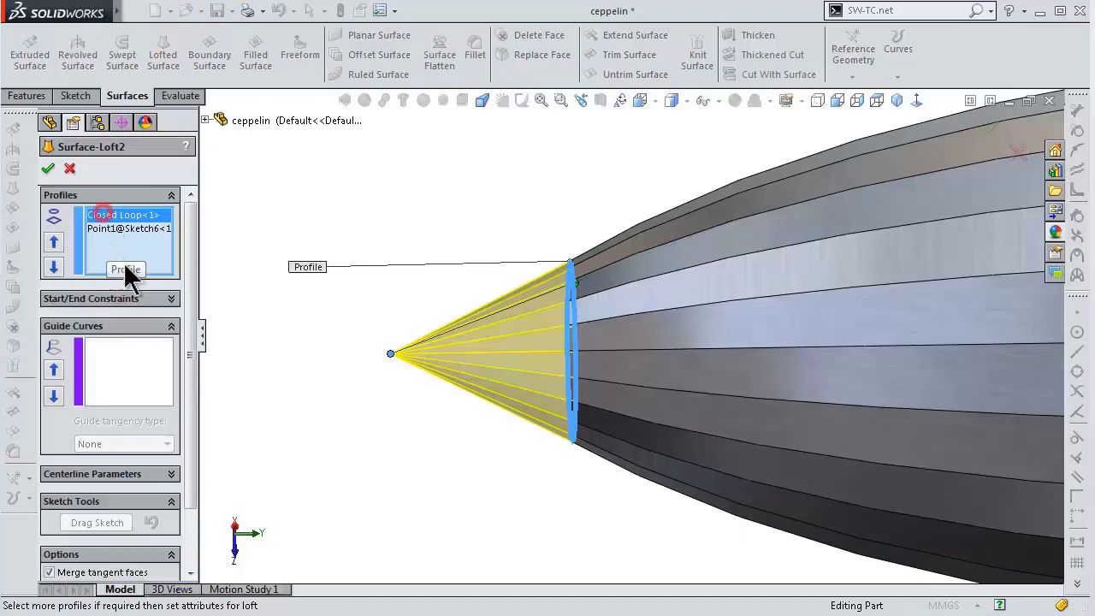
{"action": "left_click", "coordinate": [170, 298]}
{"action": "left_click", "coordinate": [145, 341]}
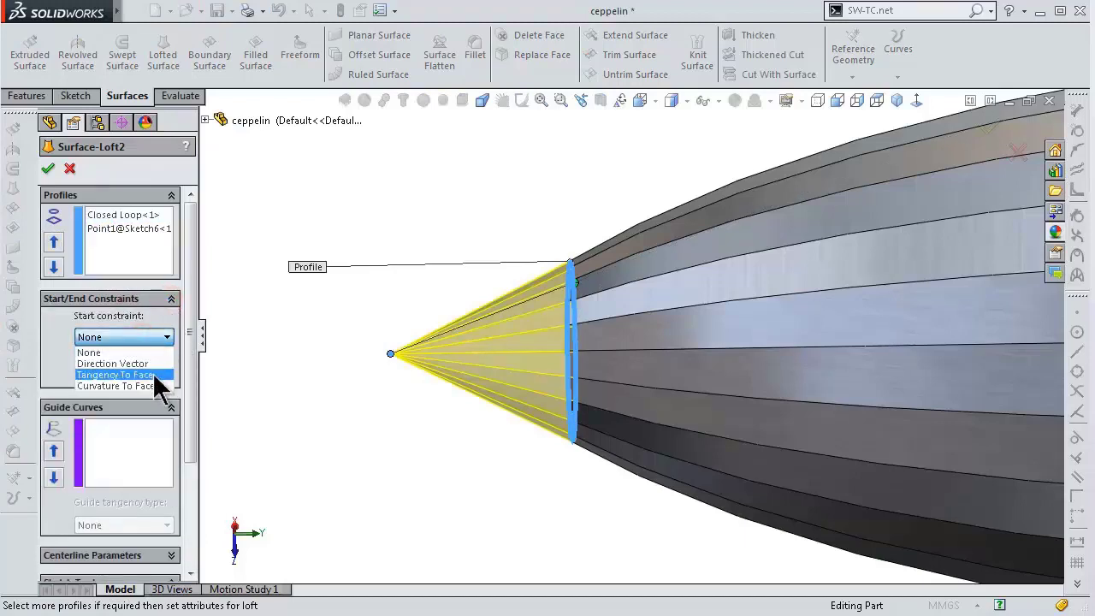
{"action": "left_click", "coordinate": [137, 375]}
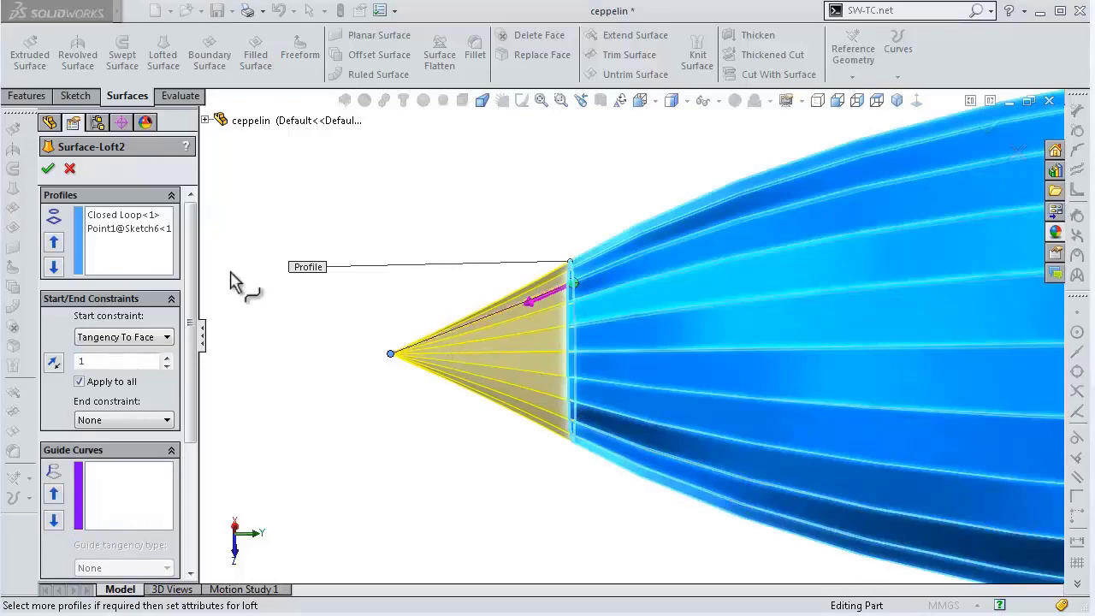
{"action": "left_click", "coordinate": [47, 170]}
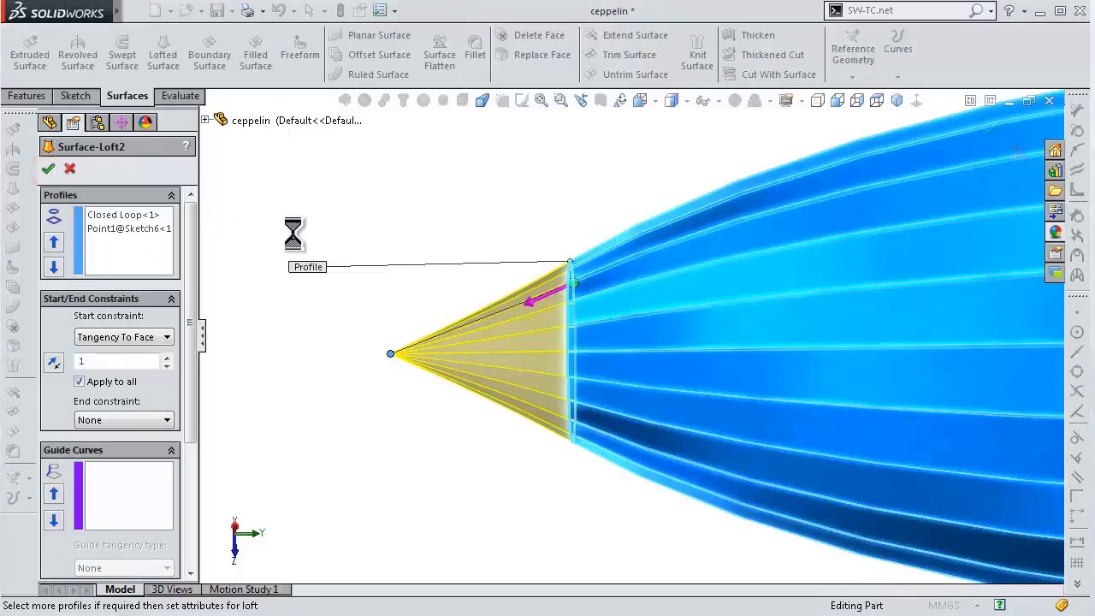
{"action": "scroll", "coordinate": [515, 249], "scroll_direction": "up", "scroll_amount": 2}
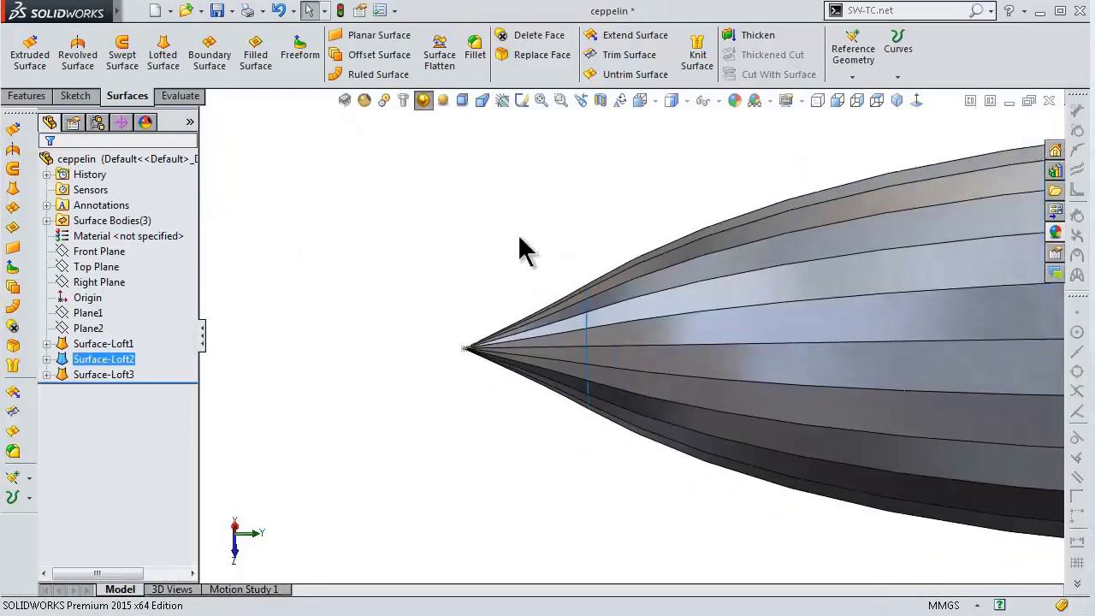
{"action": "mouse_move", "coordinate": [513, 232]}
{"action": "middle_mouse_down"}
{"action": "mouse_move", "coordinate": [456, 283]}
{"action": "mouse_move", "coordinate": [508, 259]}
{"action": "middle_mouse_up"}
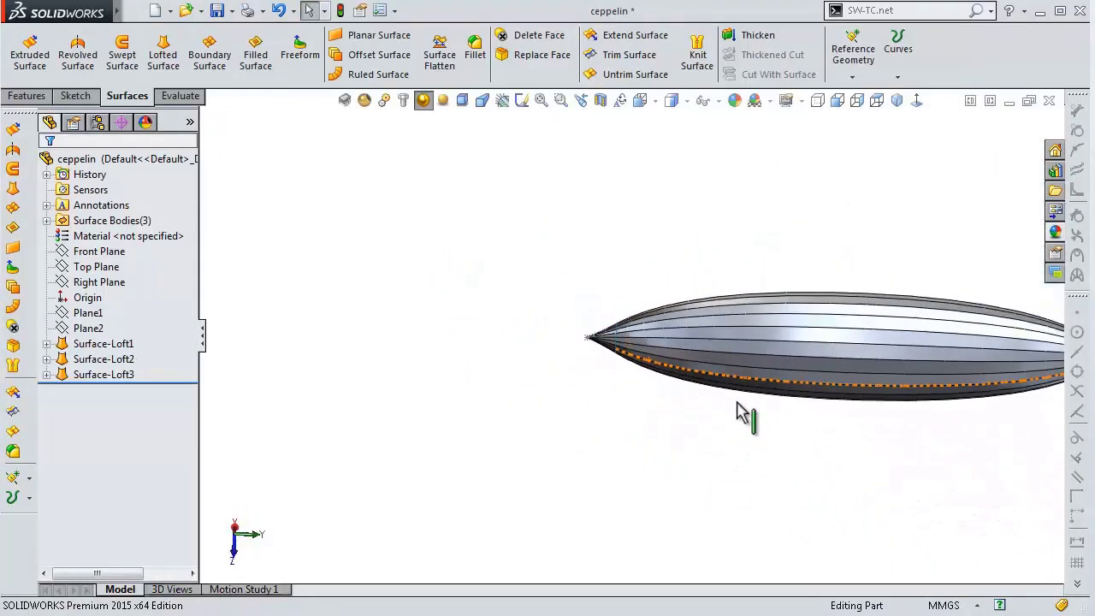
{"action": "scroll", "coordinate": [727, 419], "scroll_direction": "down", "scroll_amount": 2}
{"action": "scroll", "coordinate": [518, 283], "scroll_direction": "down", "scroll_amount": 2}
{"action": "scroll", "coordinate": [484, 311], "scroll_direction": "down", "scroll_amount": 3}
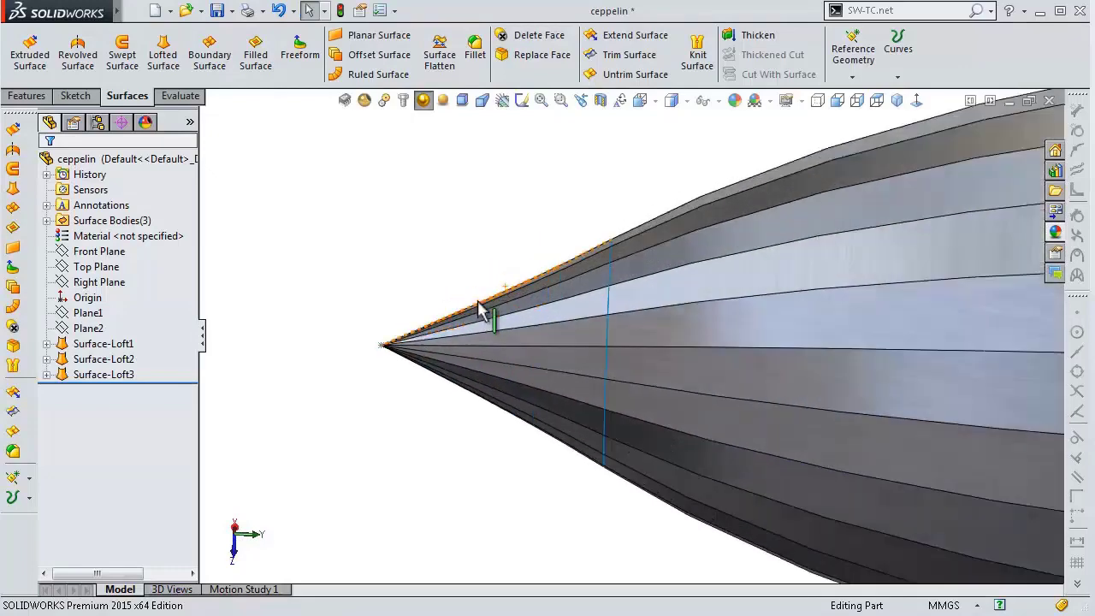
{"action": "scroll", "coordinate": [401, 376], "scroll_direction": "down", "scroll_amount": 2}
{"action": "left_click", "coordinate": [369, 358]}
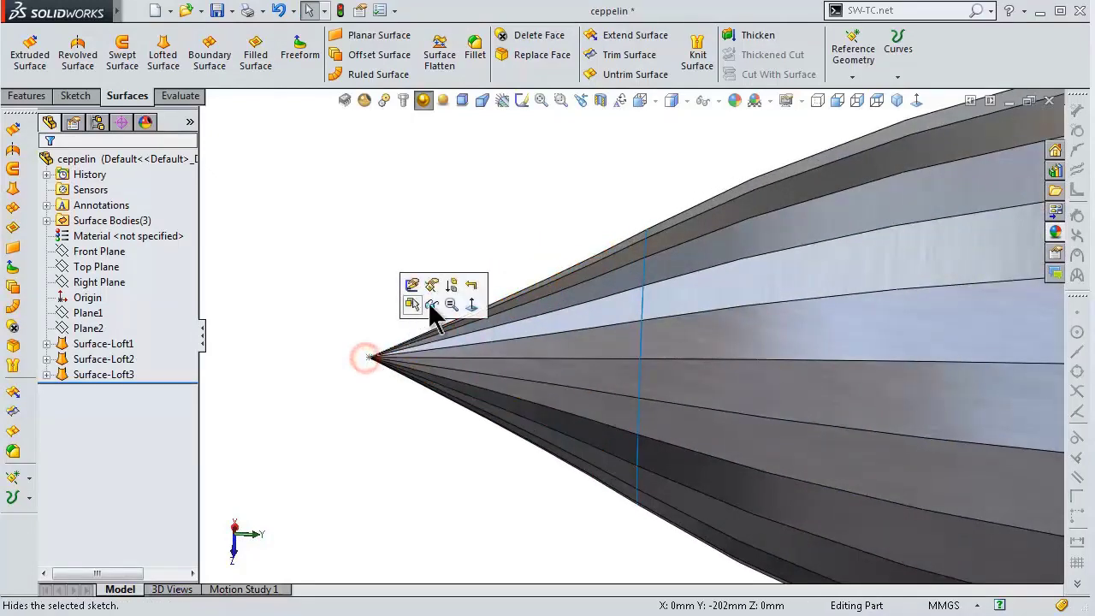
{"action": "scroll", "coordinate": [513, 325], "scroll_direction": "up", "scroll_amount": 3}
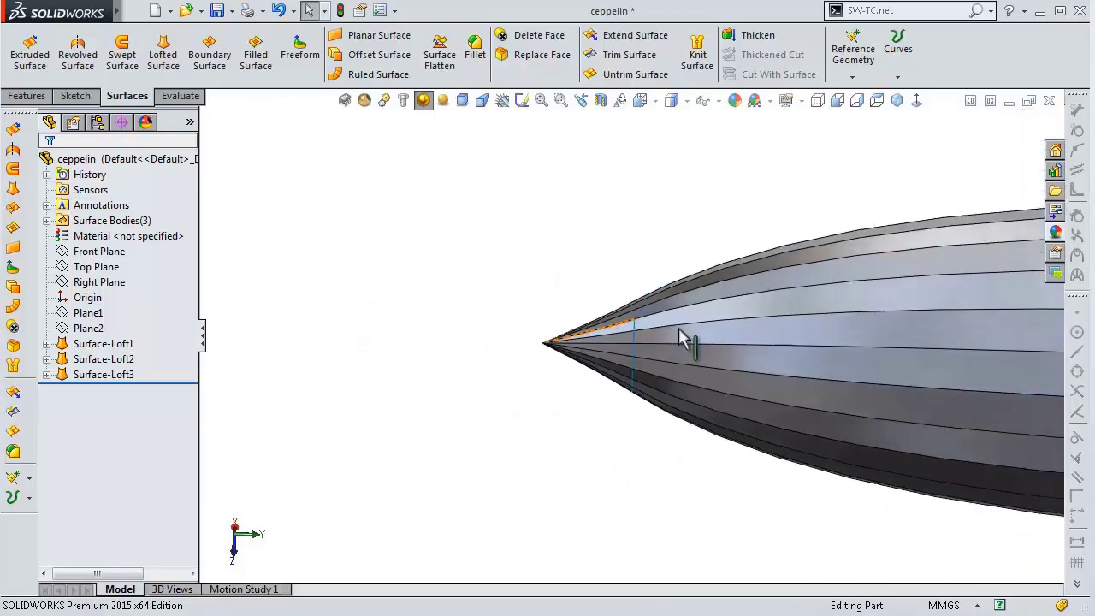
{"action": "scroll", "coordinate": [687, 342], "scroll_direction": "up", "scroll_amount": 2}
{"action": "scroll", "coordinate": [773, 299], "scroll_direction": "up", "scroll_amount": 3}
{"action": "scroll", "coordinate": [804, 376], "scroll_direction": "up", "scroll_amount": 1}
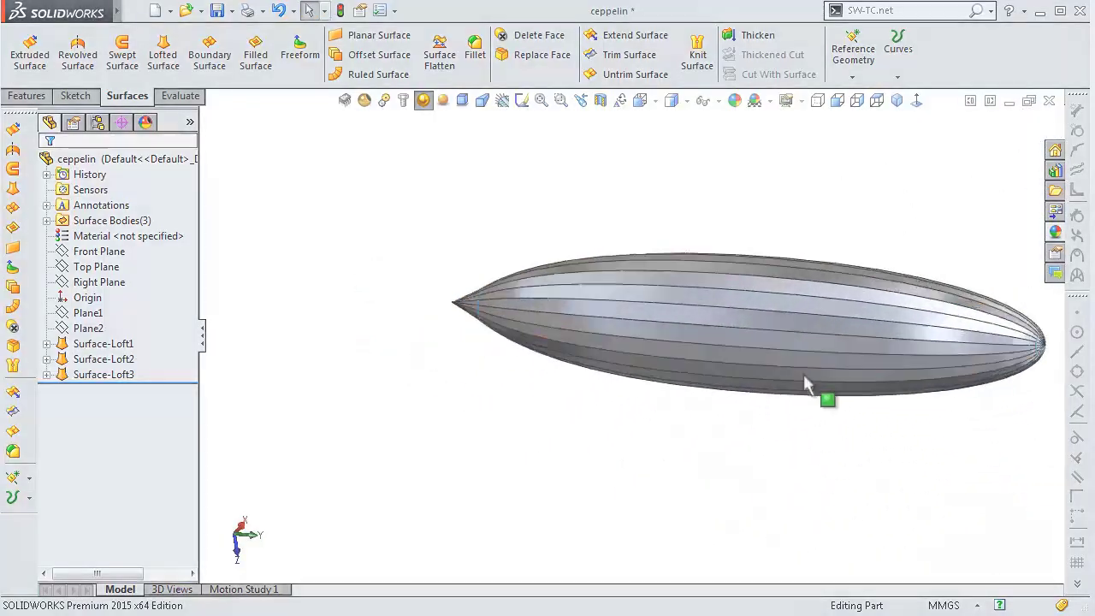